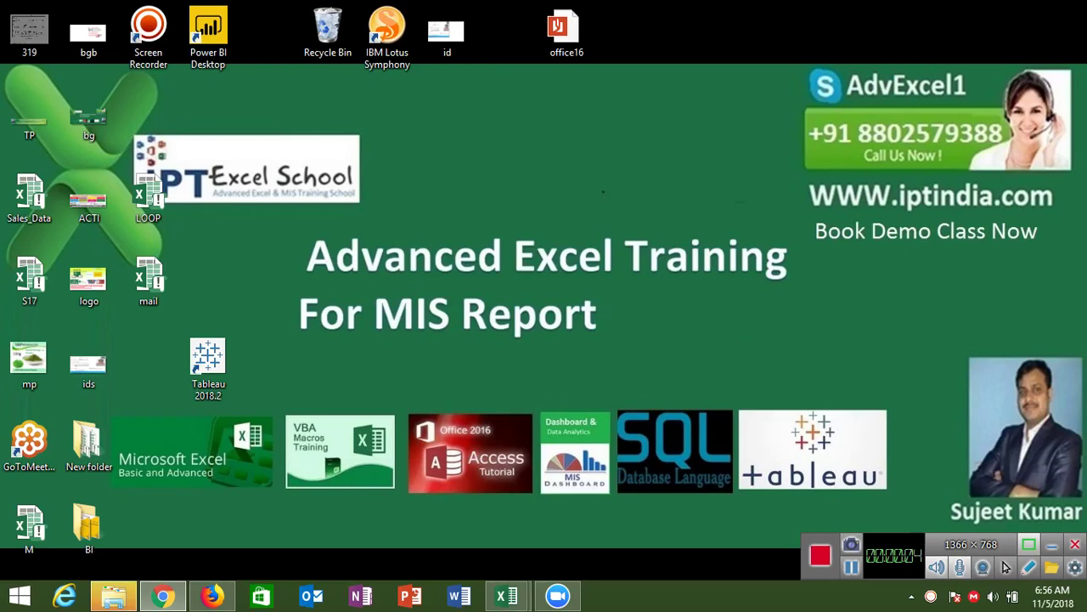
# - Launch PowerPoint by searching 'pow' from the Windows Start screen
pyautogui.press('super')
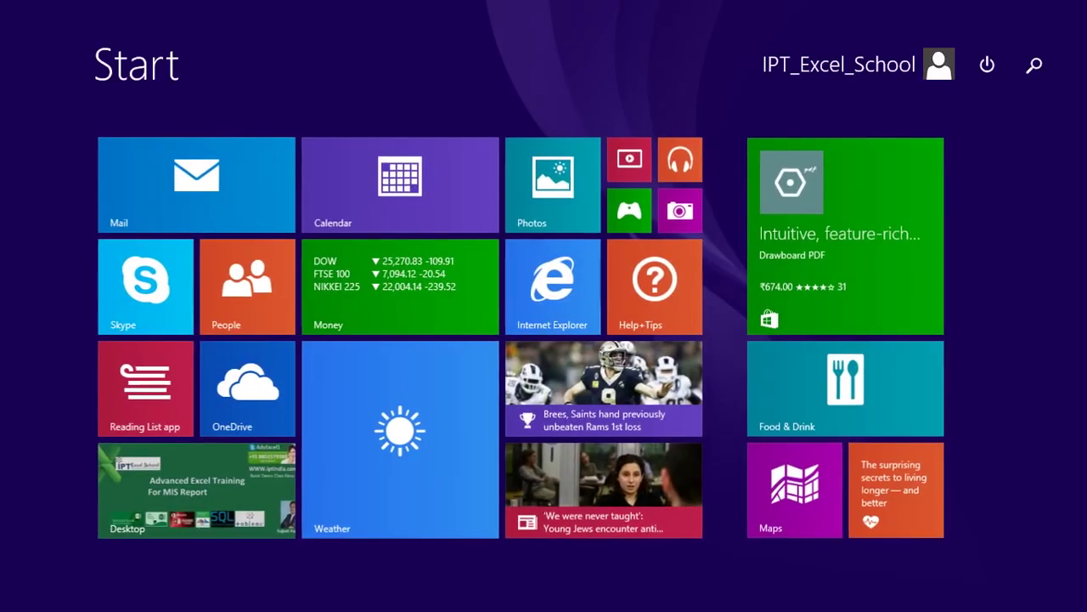
pyautogui.write('powerPoint')
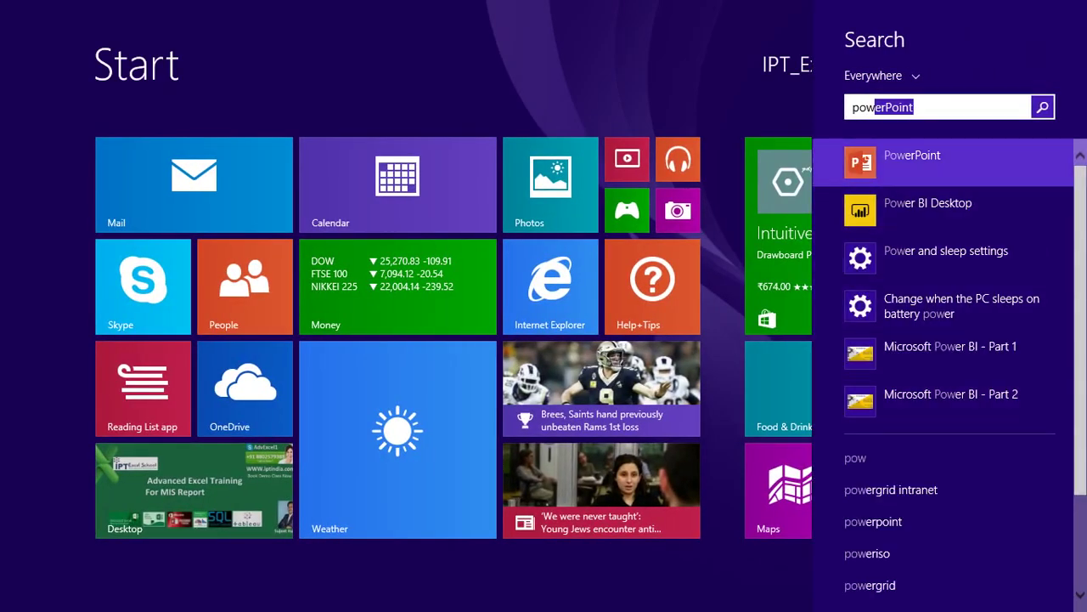
pyautogui.press('Return')
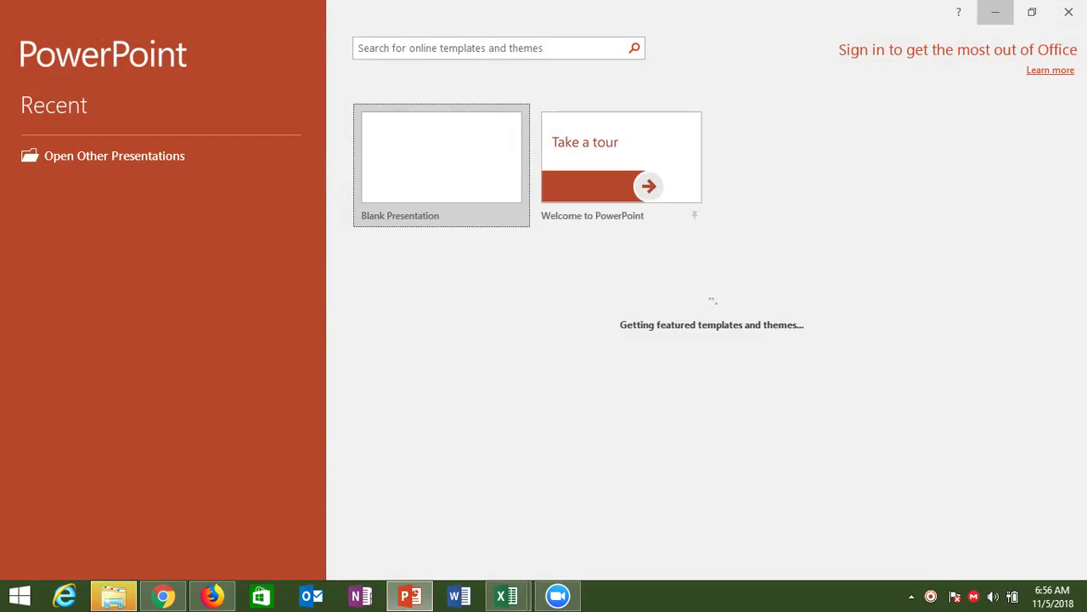
# - Minimize and restore PowerPoint, then start a Blank Presentation
pyautogui.click(995, 12)
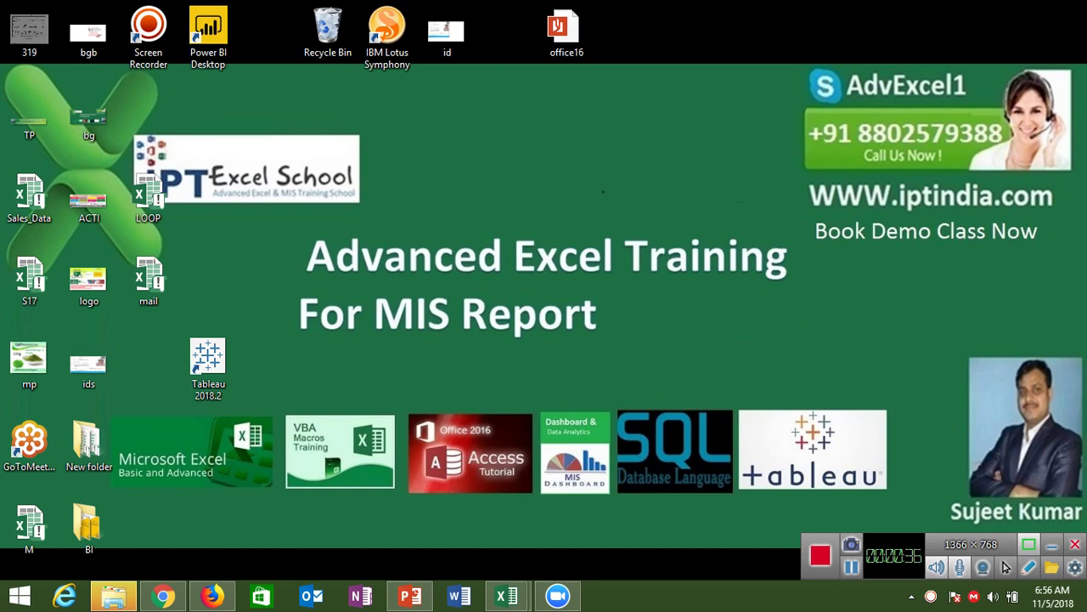
pyautogui.click(410, 596)
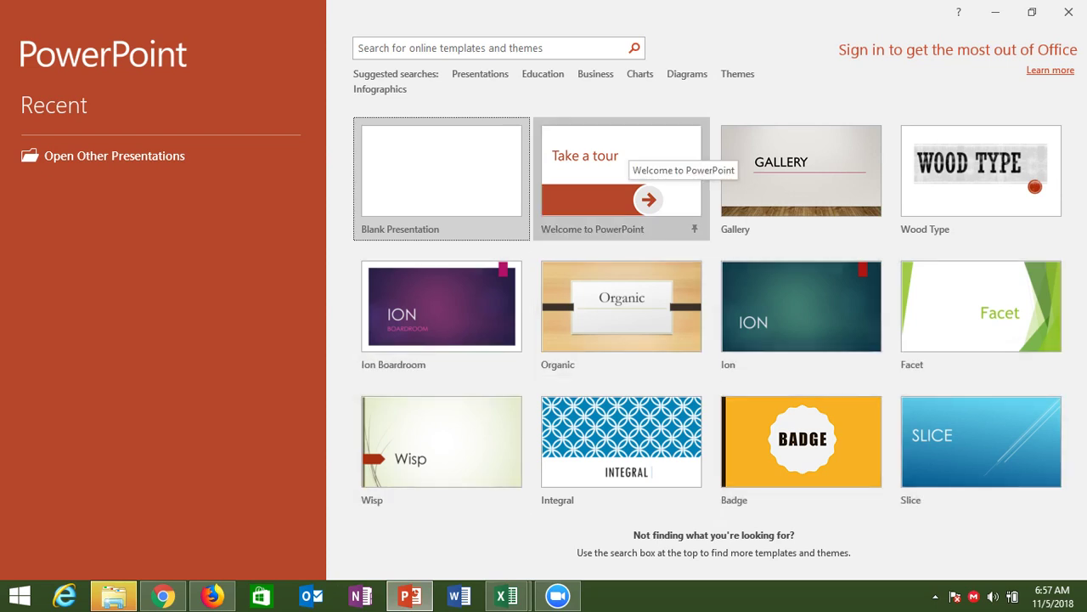
pyautogui.press('Return')
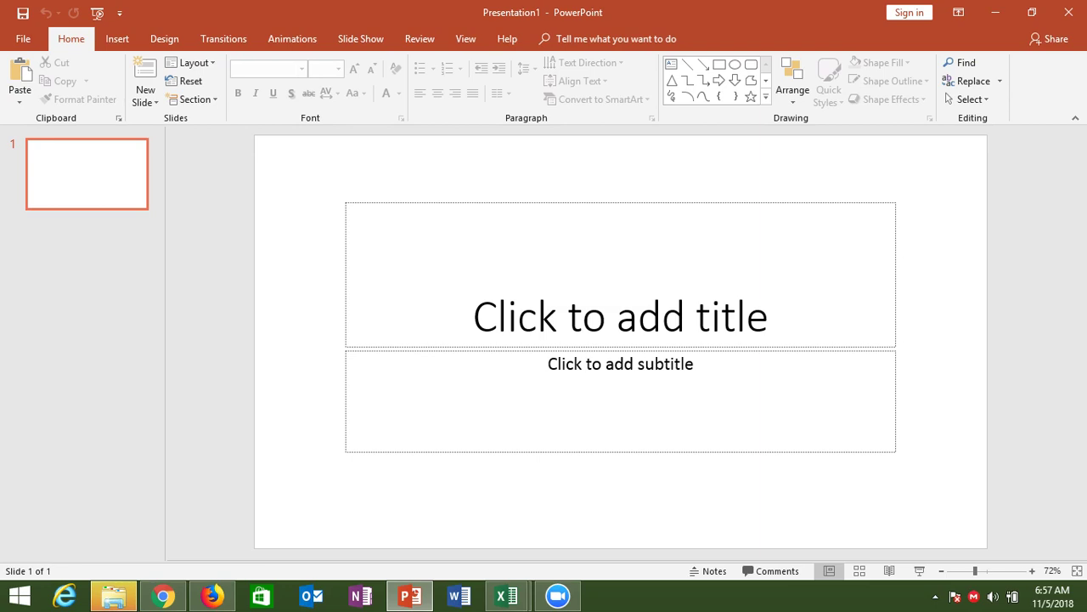
# - Type the title 'MPS 001' on the first slide, fixing the initial typo
pyautogui.click(621, 316)
pyautogui.click(620, 363)
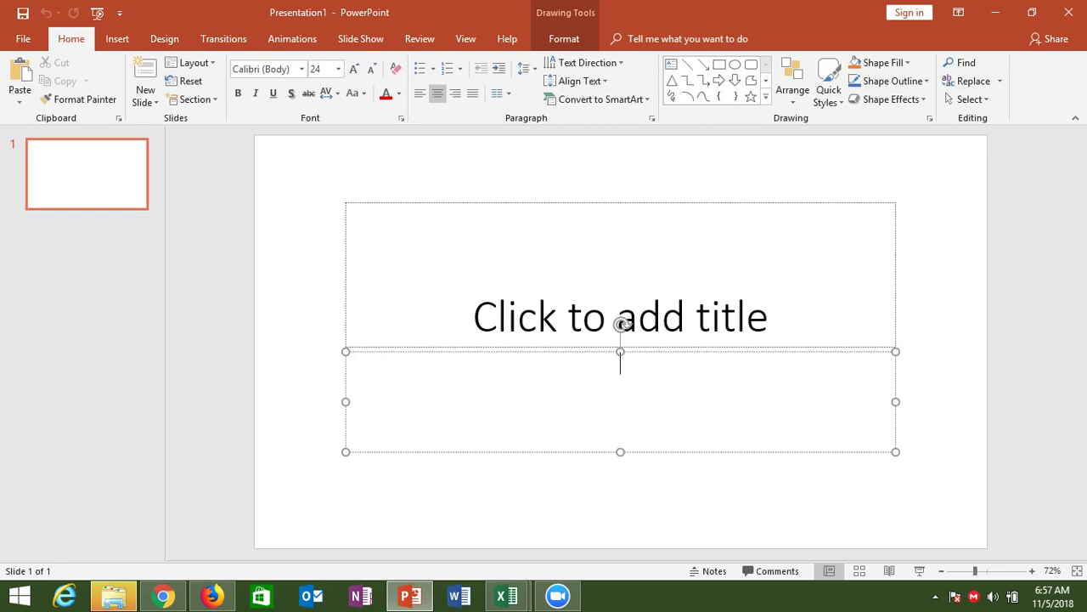
pyautogui.press('Escape')
pyautogui.press('Escape')
pyautogui.click(621, 316)
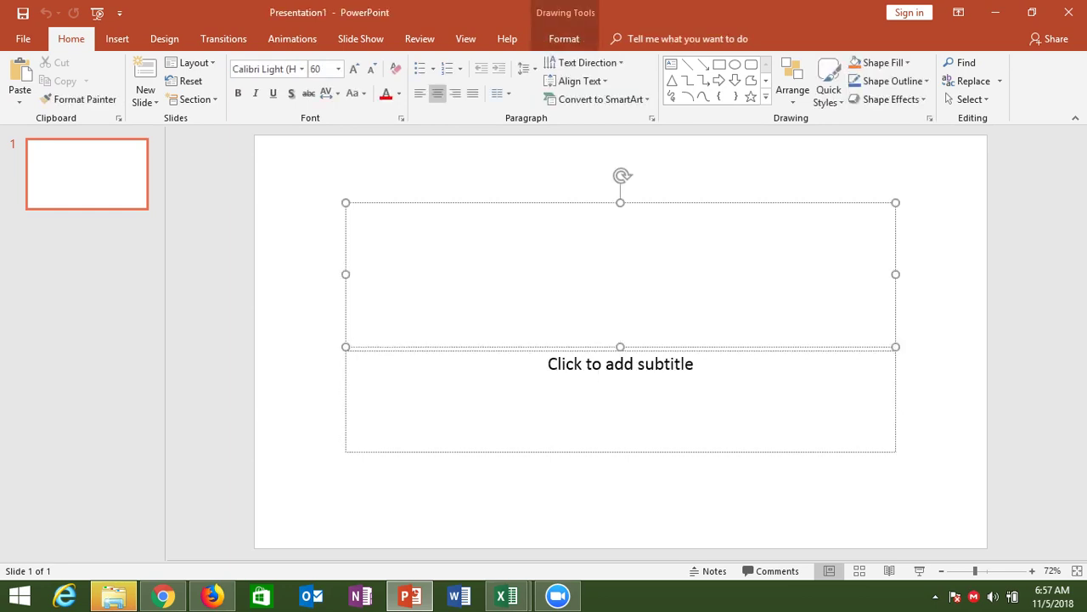
pyautogui.write('MS')
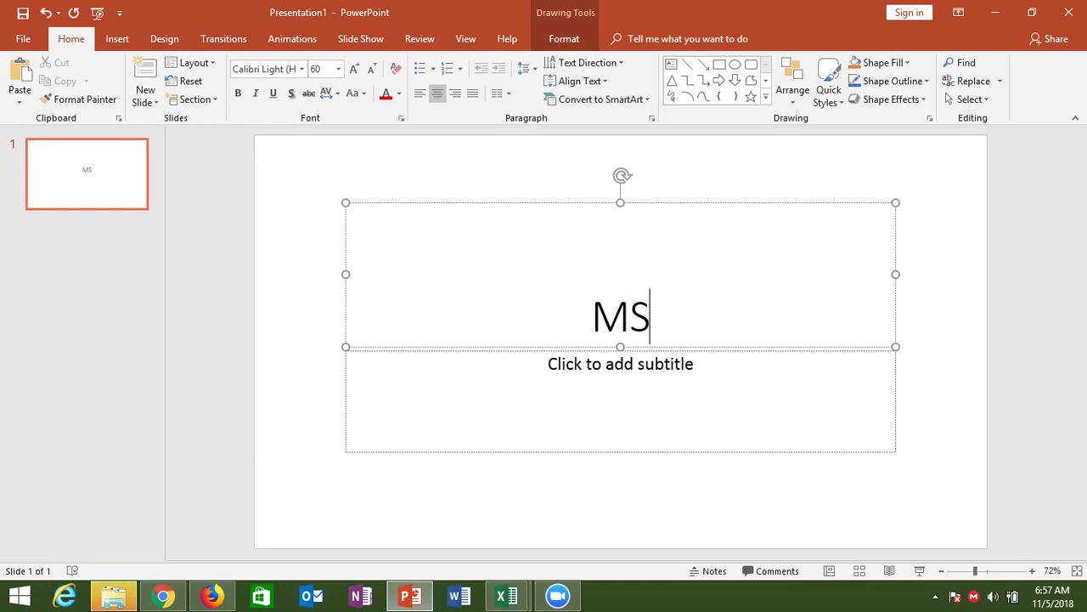
pyautogui.write('P')
pyautogui.press('BackSpace')
pyautogui.press('BackSpace')
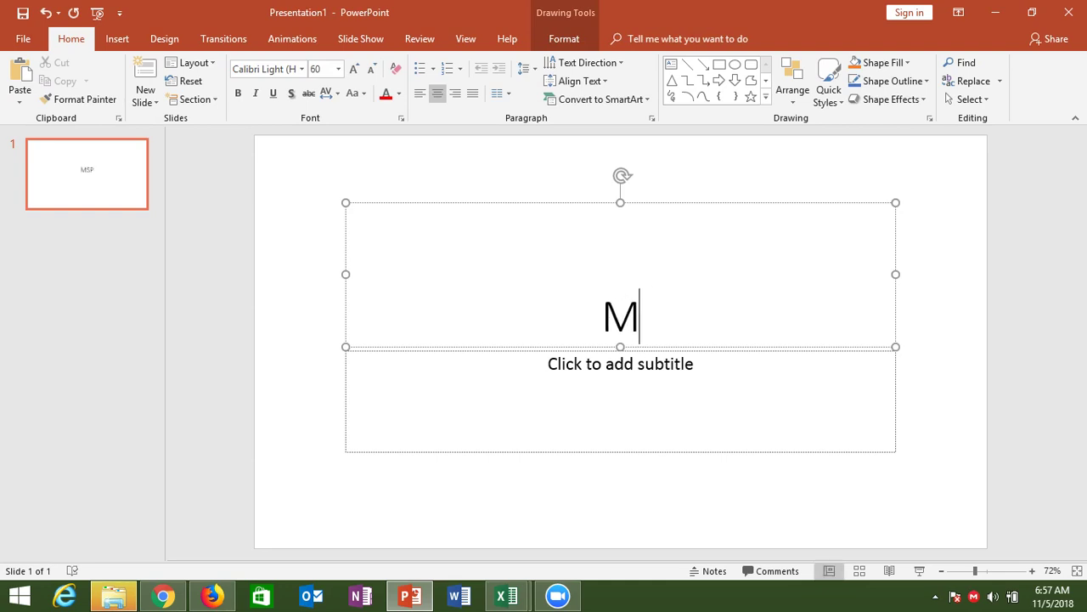
pyautogui.write('PS')
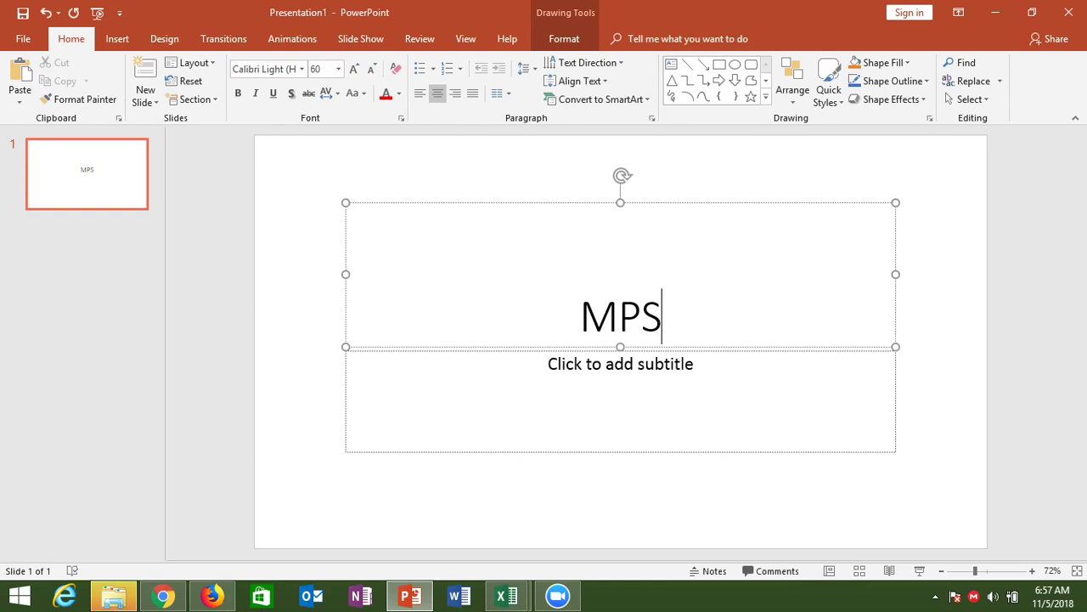
pyautogui.write(' 001')
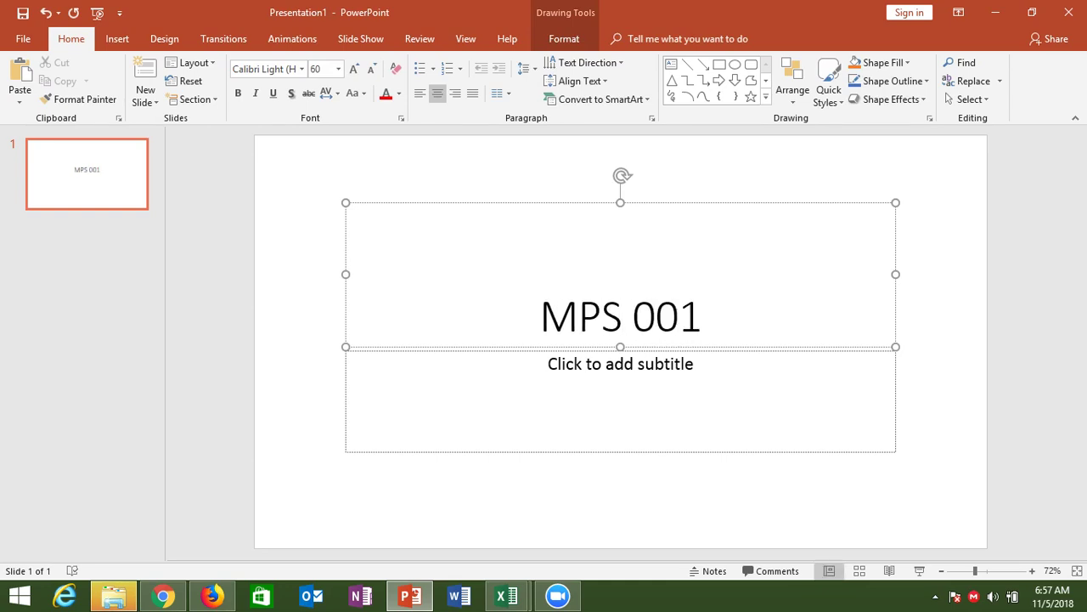
# - Enter the subtitle 'Part -1' on the title slide
pyautogui.click(620, 363)
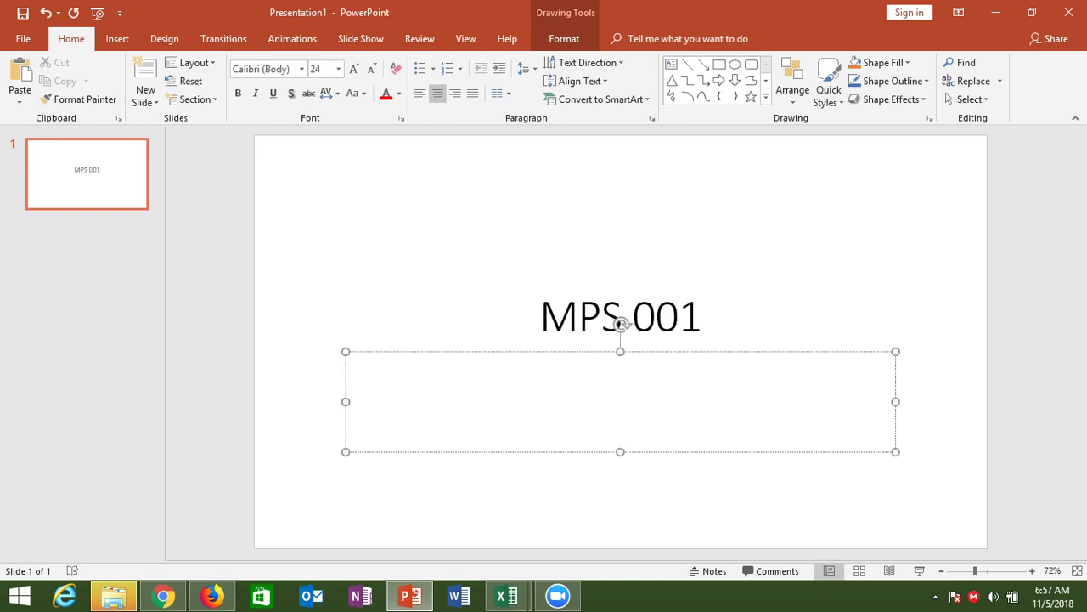
pyautogui.write('Pa')
pyautogui.write('rt ')
pyautogui.write('-1')
pyautogui.press('Escape')
pyautogui.press('Escape')
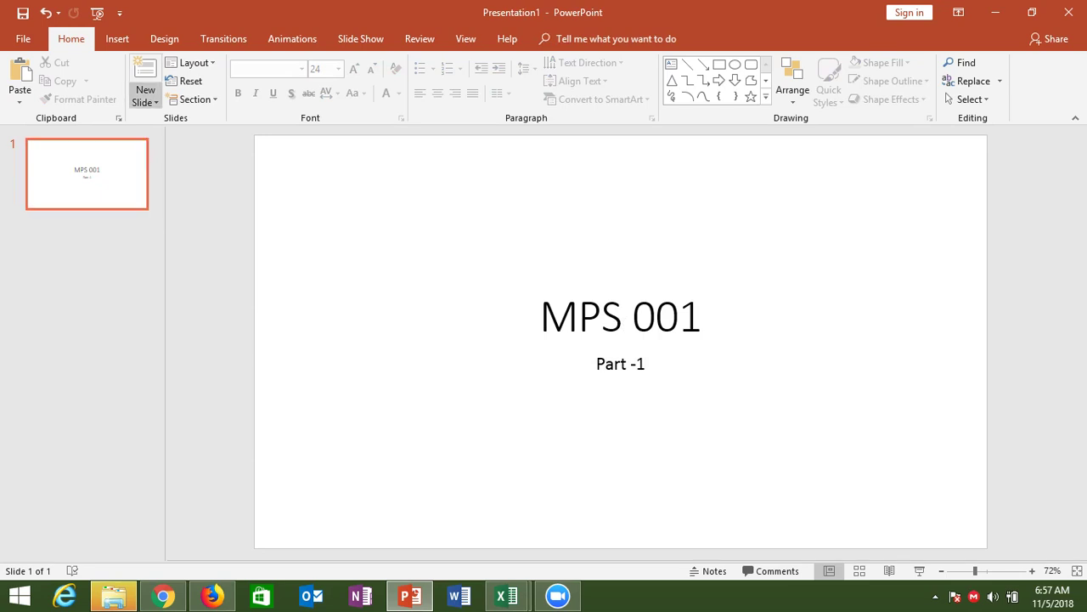
pyautogui.click(145, 96)
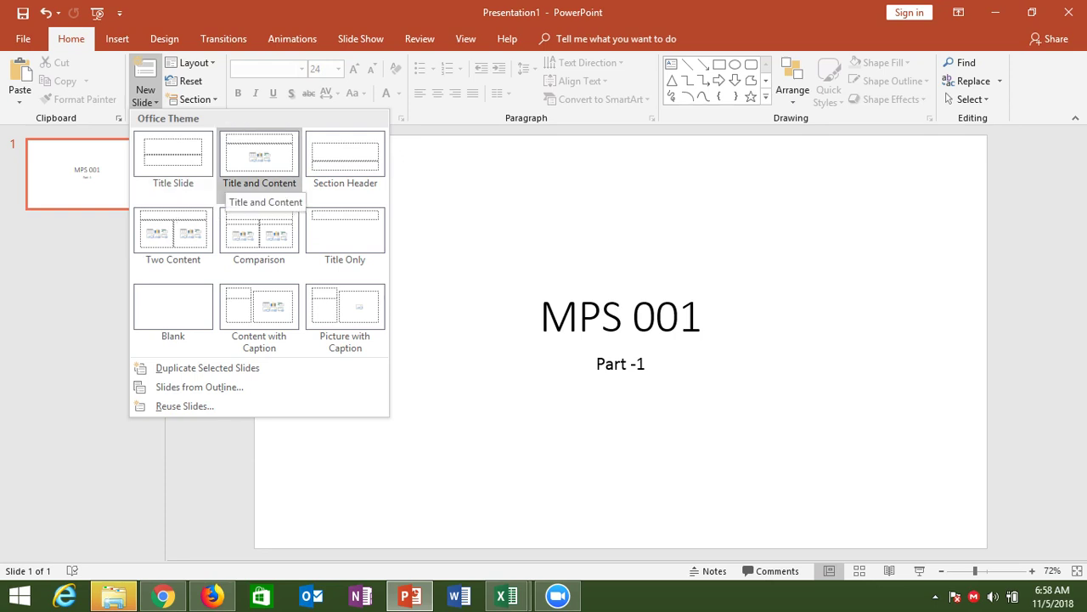
# - Add a Title and Content slide titled 'Part -1'
pyautogui.click(259, 155)
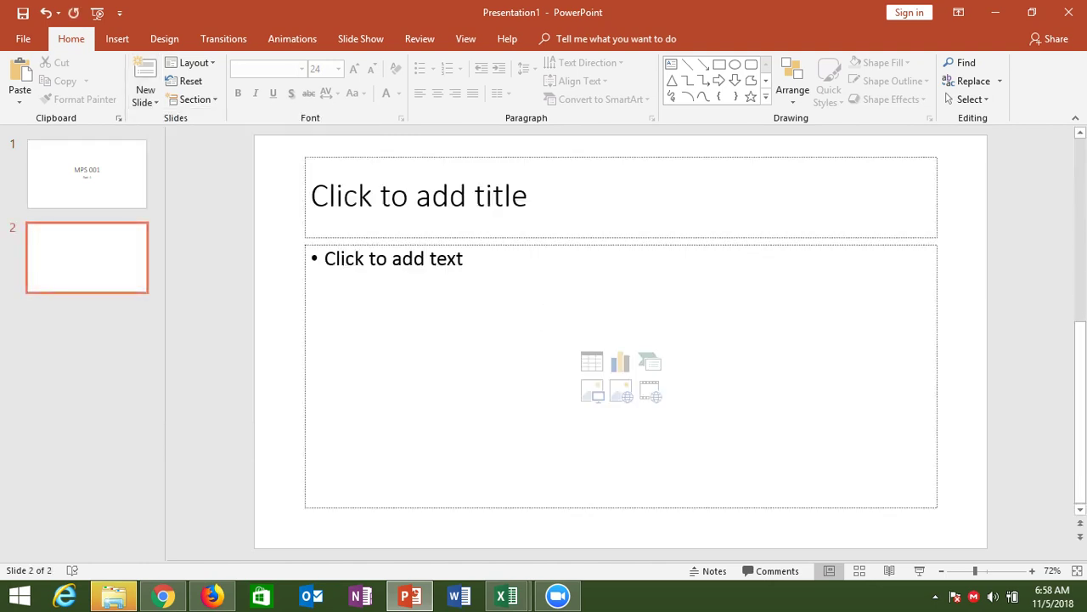
pyautogui.click(311, 198)
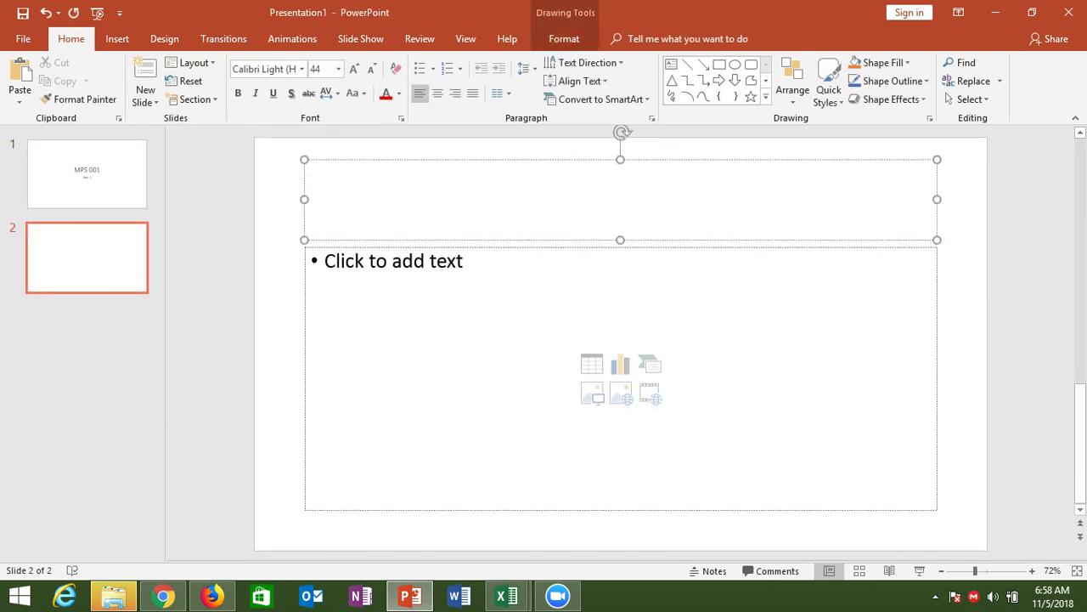
pyautogui.write('Pa')
pyautogui.write('rt -1')
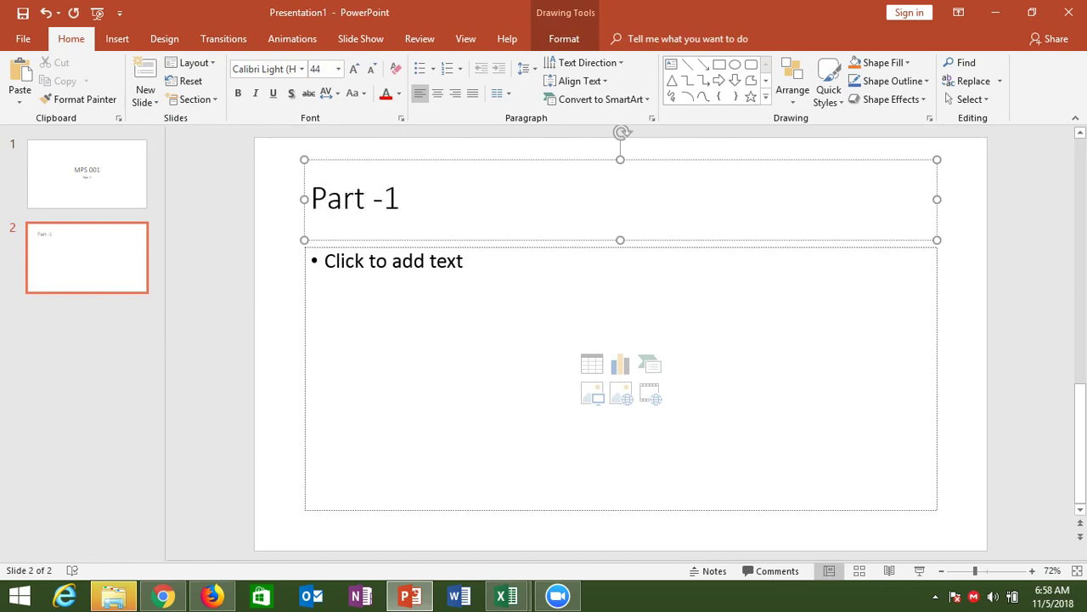
pyautogui.hotkey('ctrl', 'Return')
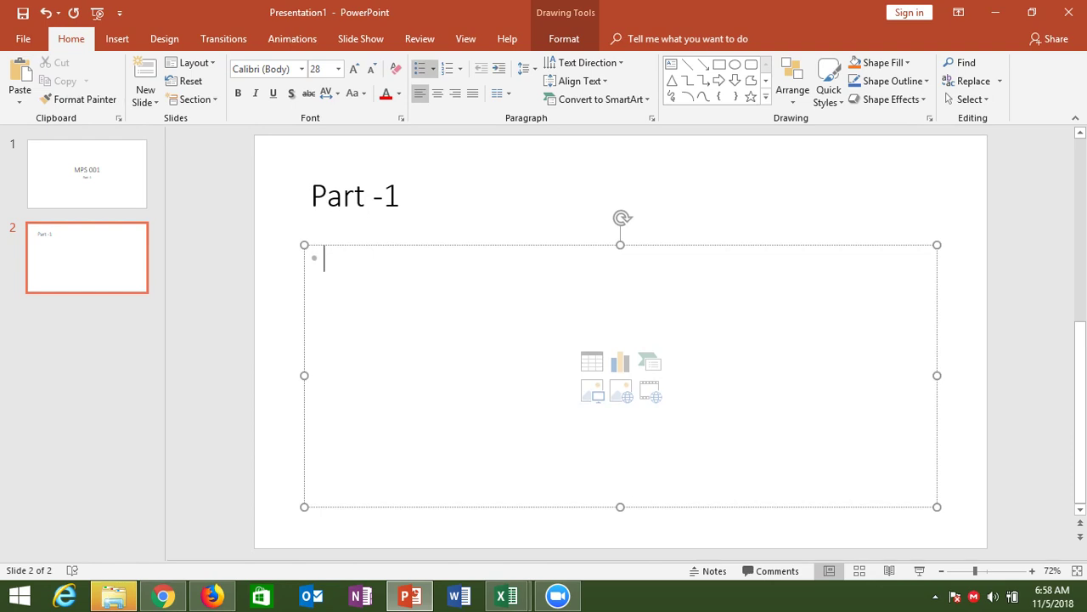
# - Review slide 1, then return to slide 2 and leave its bullet box empty
pyautogui.click(87, 174)
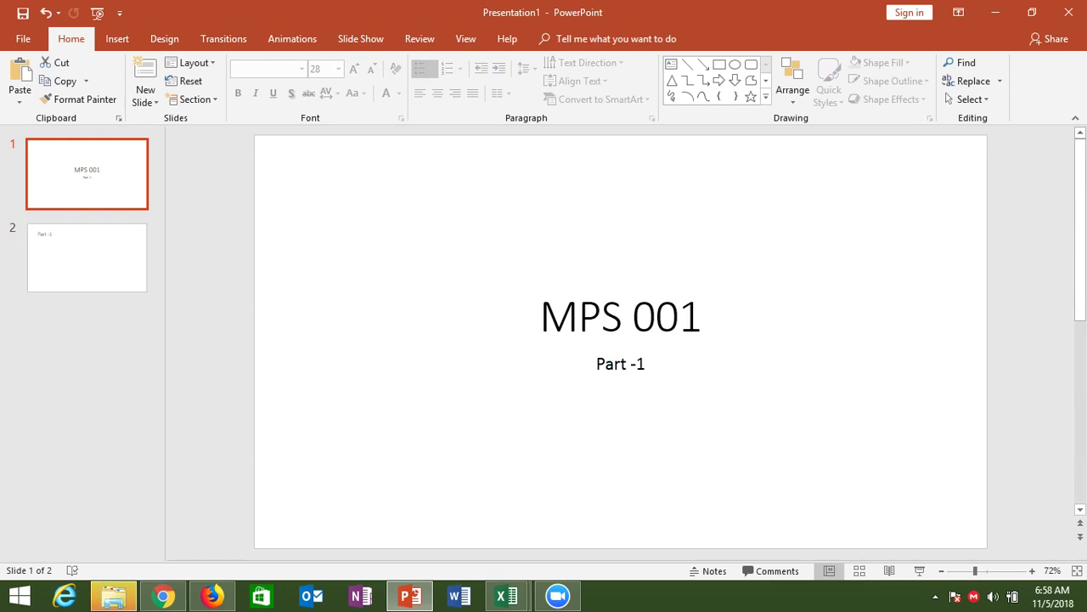
pyautogui.click(87, 257)
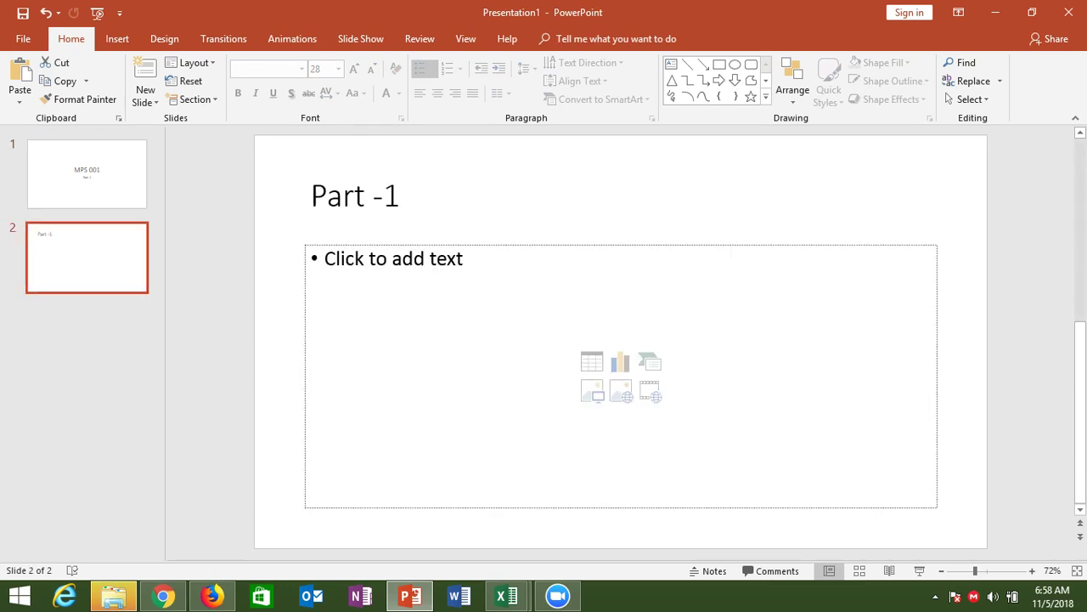
pyautogui.click(325, 259)
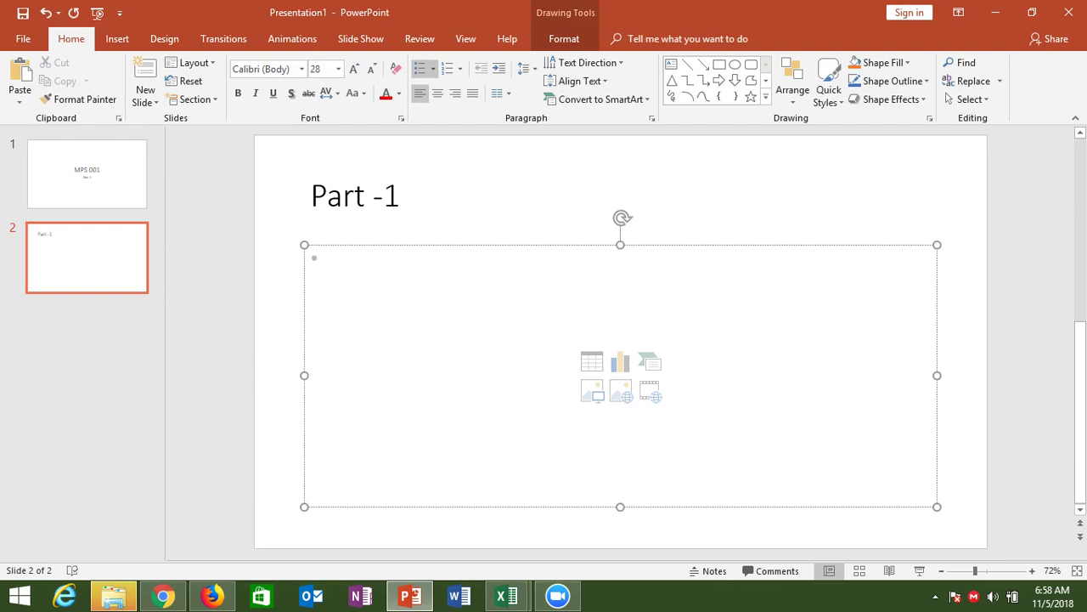
pyautogui.write('hlh')
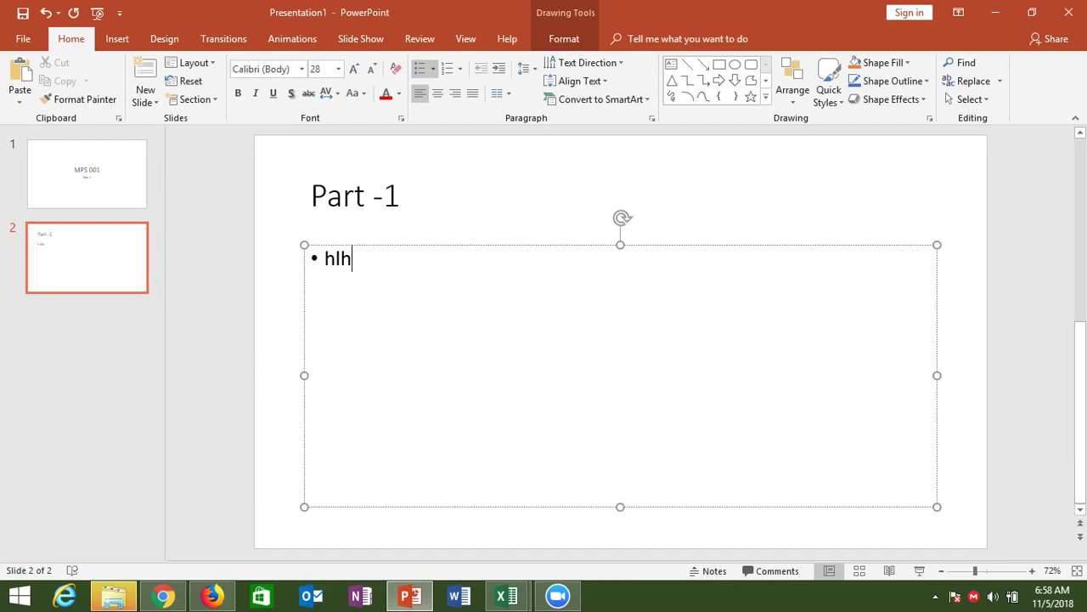
pyautogui.press('BackSpace')
pyautogui.press('BackSpace')
pyautogui.press('BackSpace')
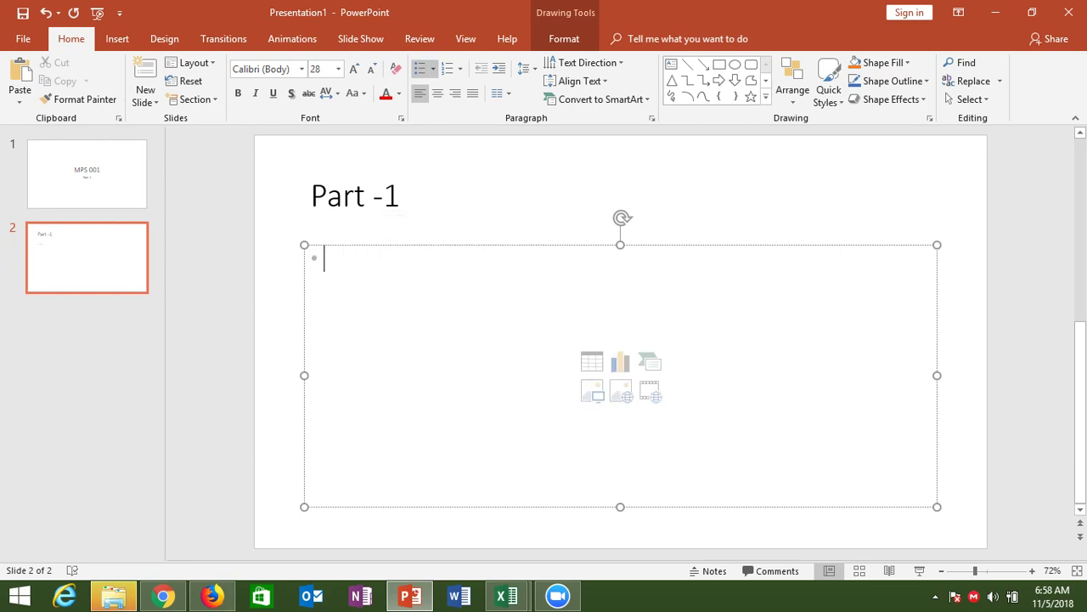
pyautogui.press('Escape')
pyautogui.press('Escape')
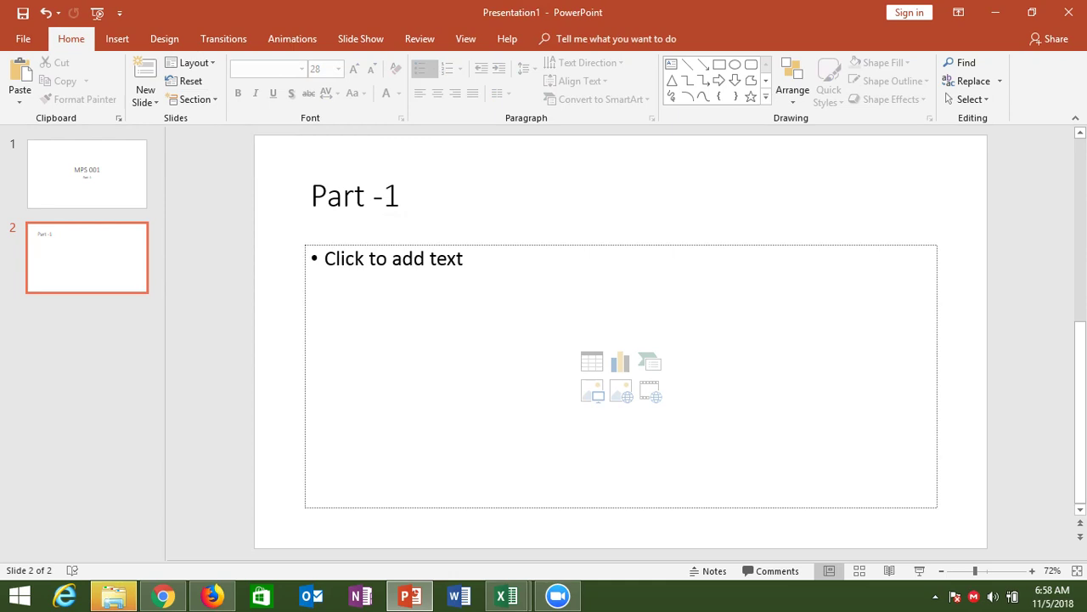
# - In a new Chrome tab, open google.com and search 'hindi font download'
pyautogui.click(163, 596)
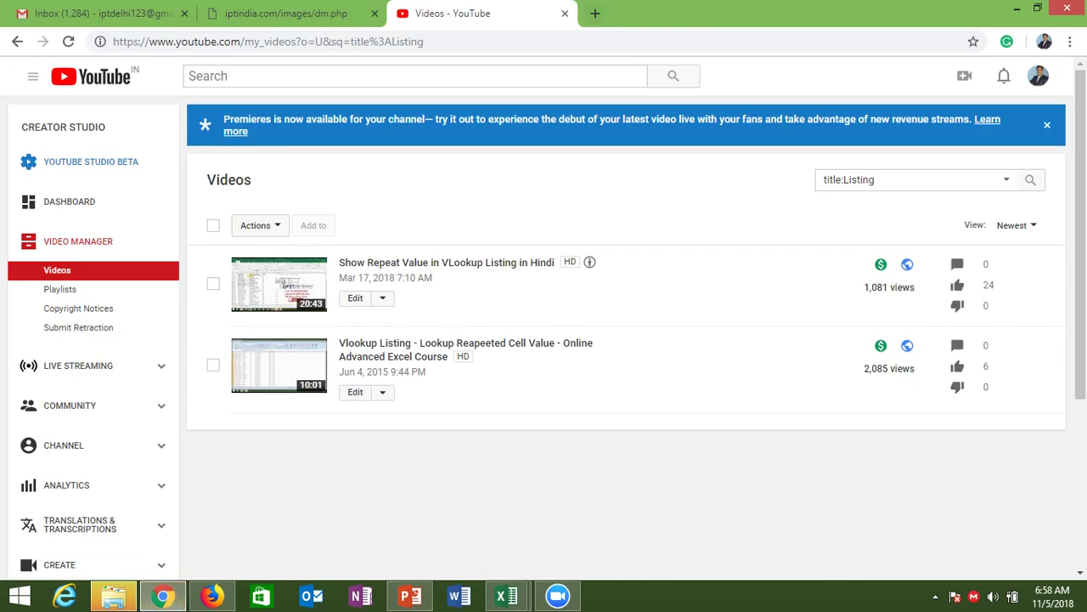
pyautogui.click(595, 13)
pyautogui.write('goo')
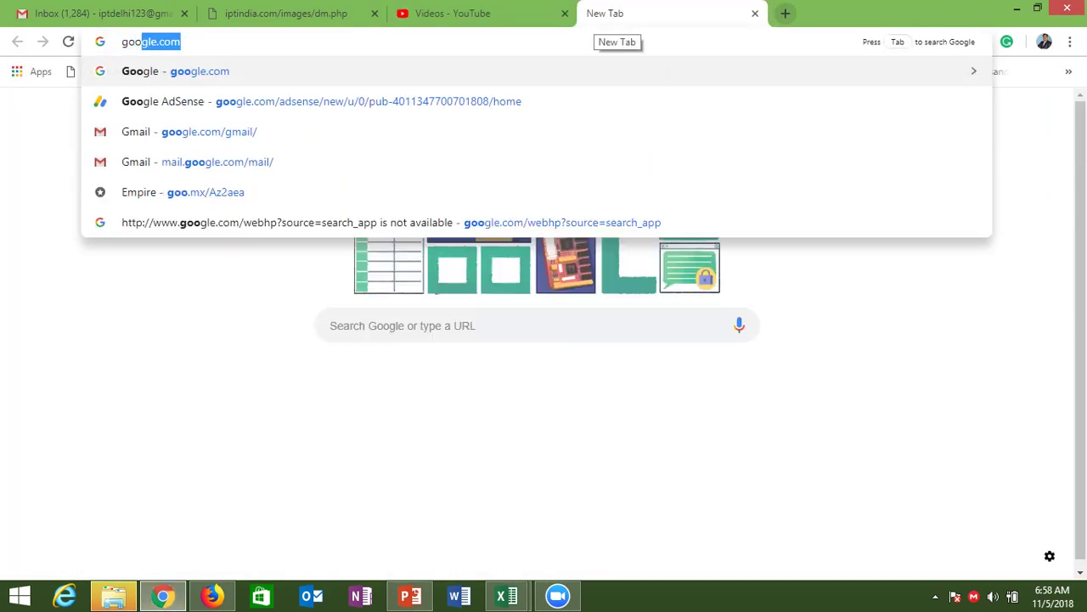
pyautogui.write('gle.com')
pyautogui.press('Return')
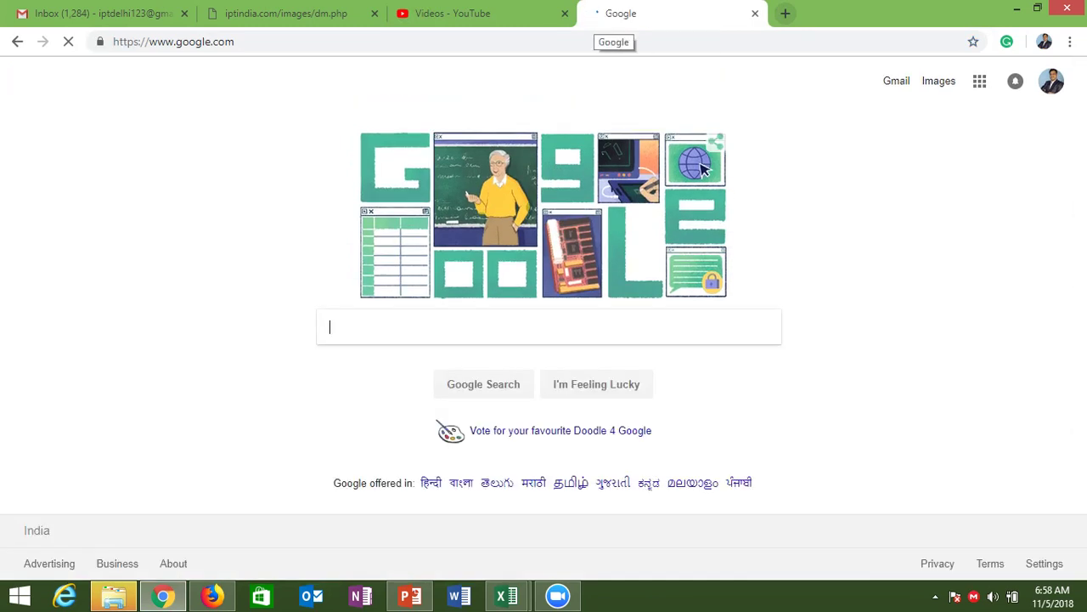
pyautogui.write('hindi ')
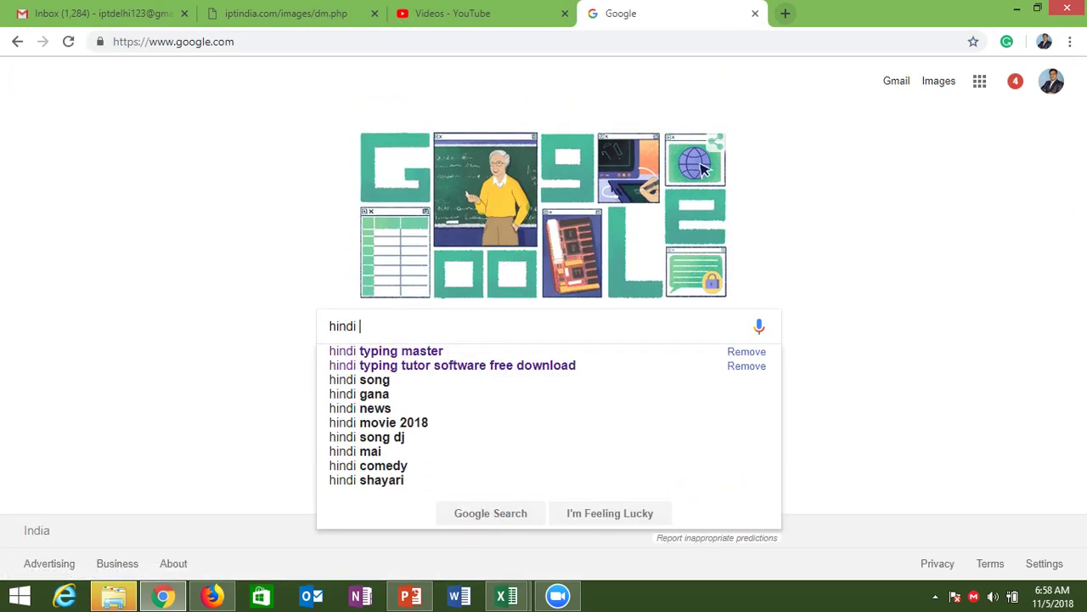
pyautogui.write('font')
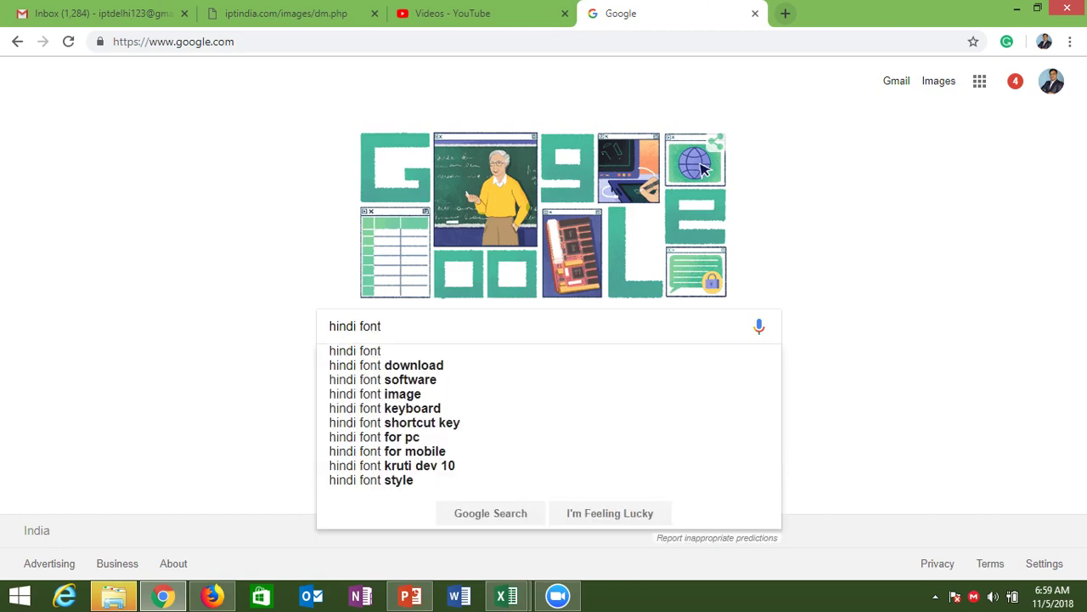
pyautogui.press('Down')
pyautogui.press('Down')
pyautogui.press('Return')
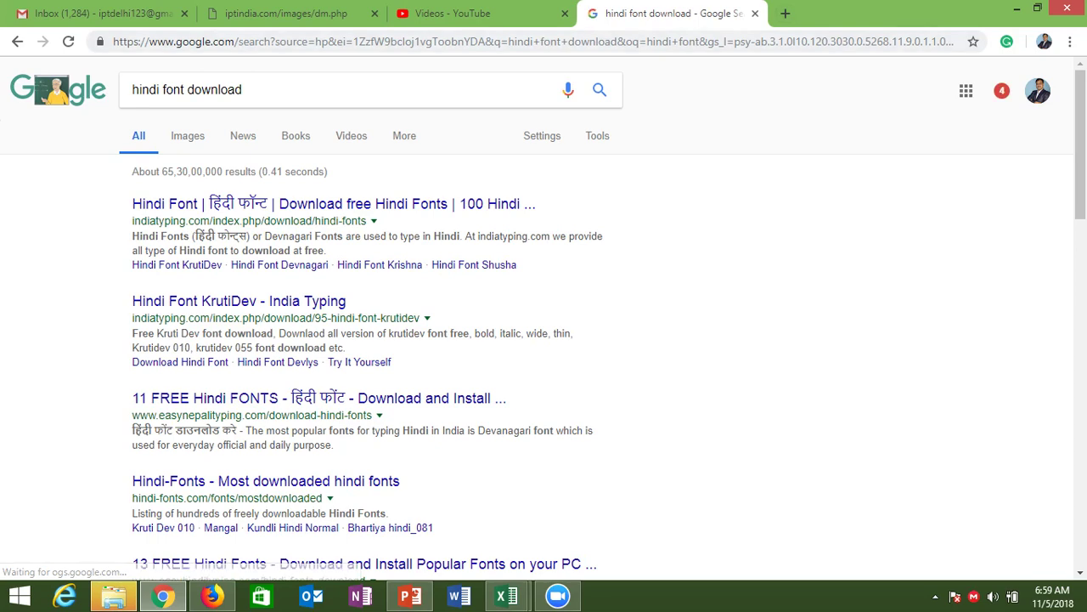
# - Go from India Typing's Hindi fonts page to the Kruti Dev Hindi fonts page
pyautogui.click(333, 204)
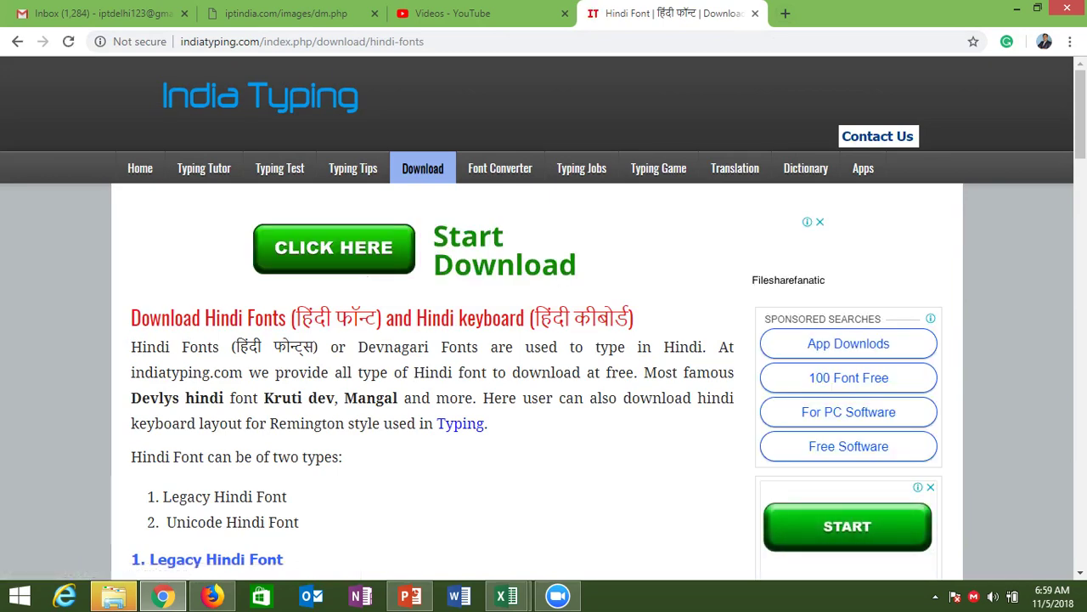
pyautogui.scroll(-3, 544, 318)
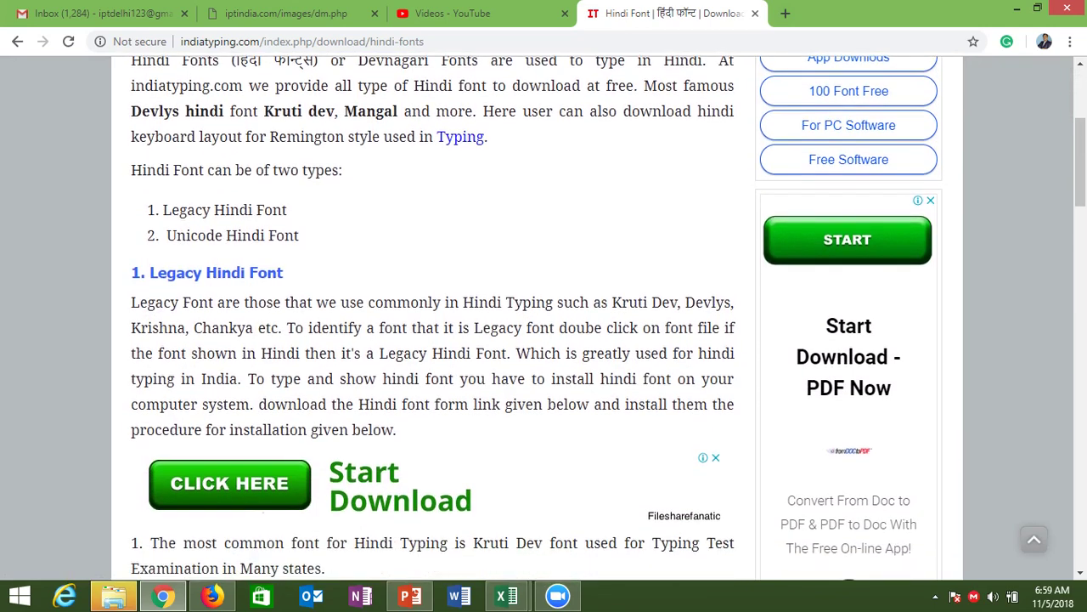
pyautogui.scroll(-3, 254, 188)
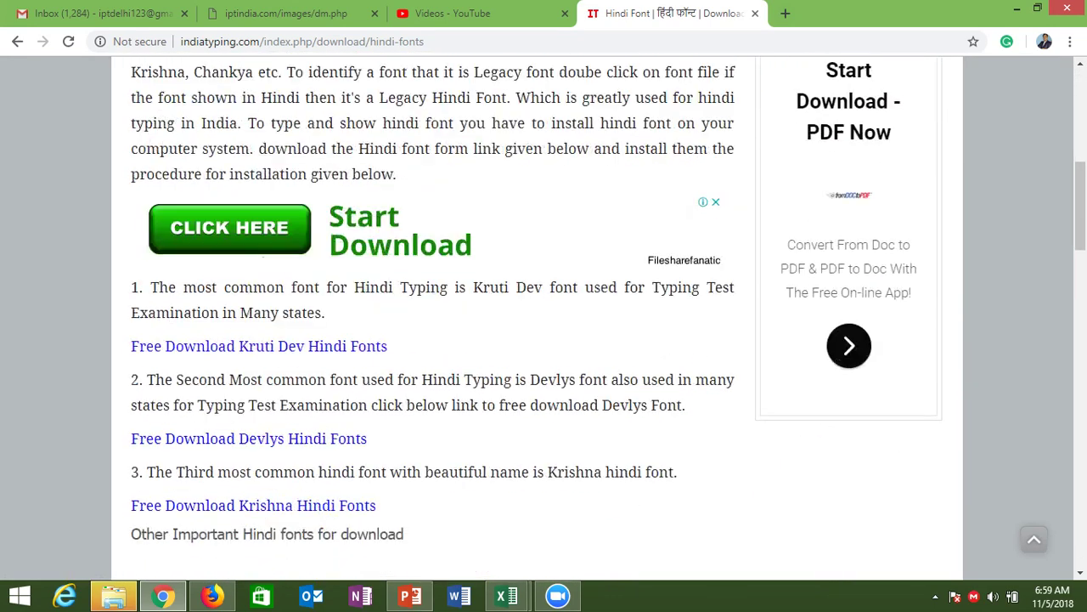
pyautogui.scroll(-2, 255, 187)
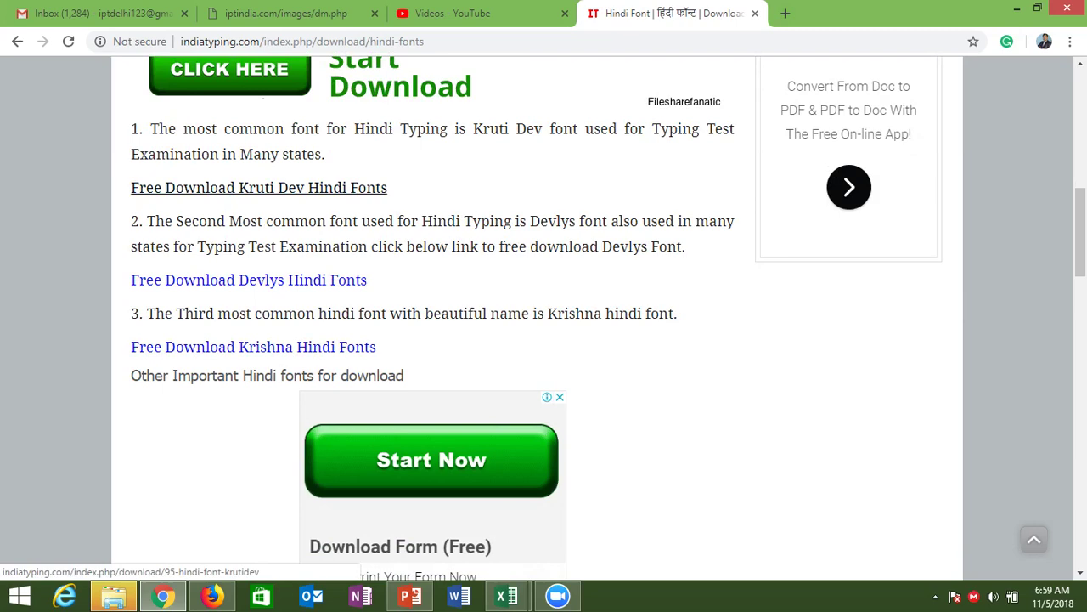
pyautogui.click(255, 188)
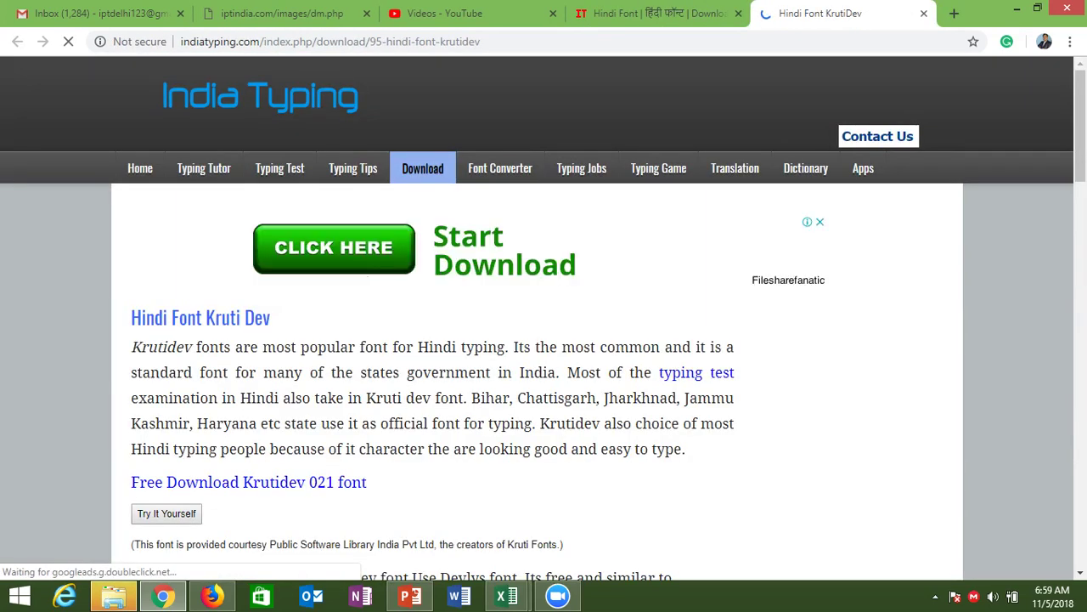
# - Download kruti-dev-021.zip and open the archive
pyautogui.scroll(-2, 544, 340)
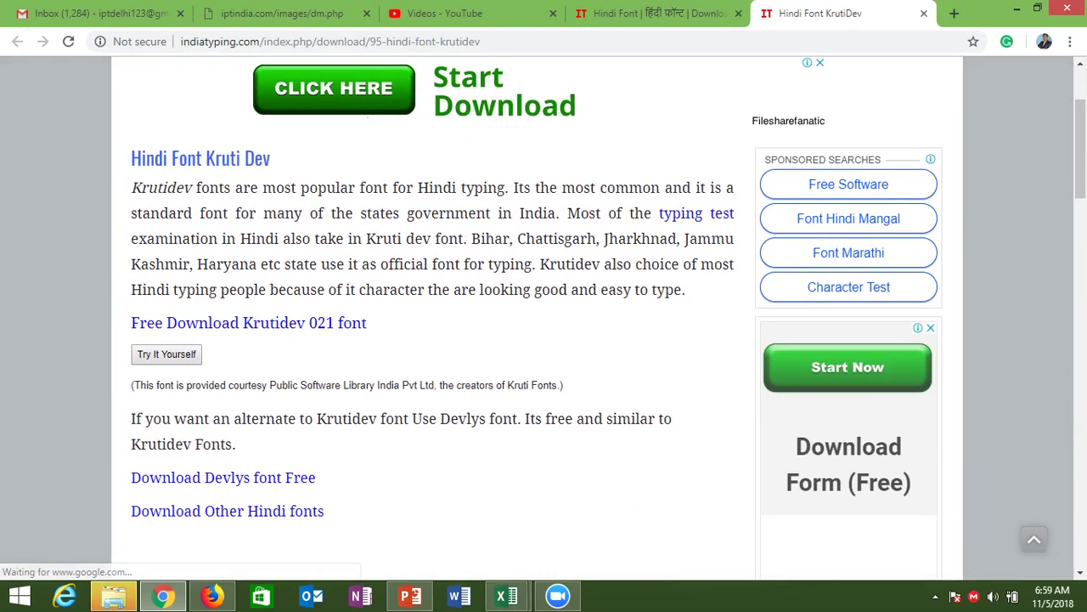
pyautogui.scroll(-1, 169, 417)
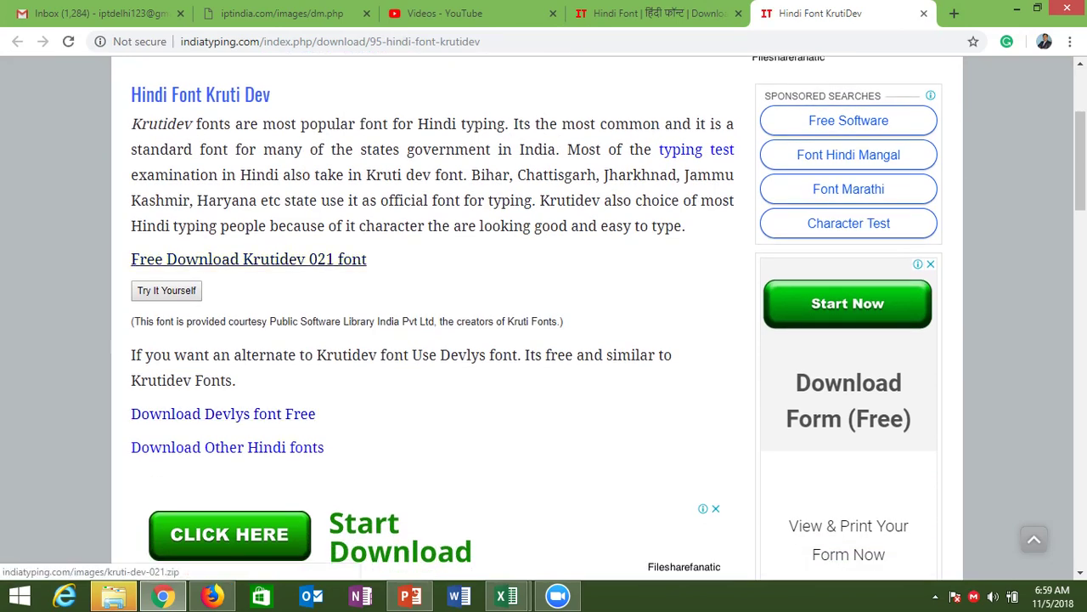
pyautogui.click(248, 259)
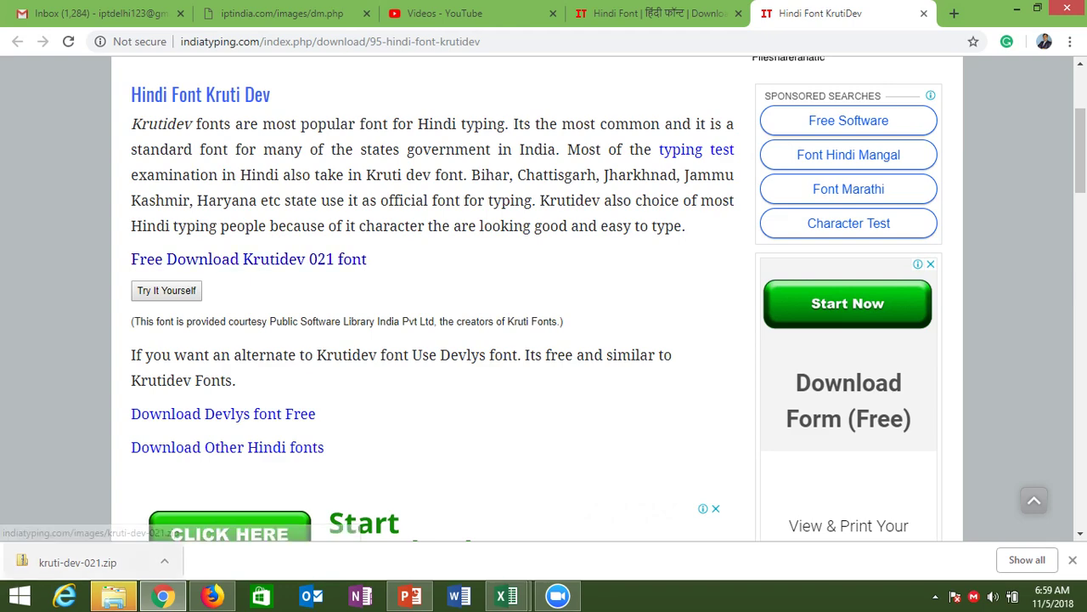
pyautogui.click(77, 562)
# - Install the Kruti Dev 021 font from its Font Viewer preview
pyautogui.doubleClick(423, 200)
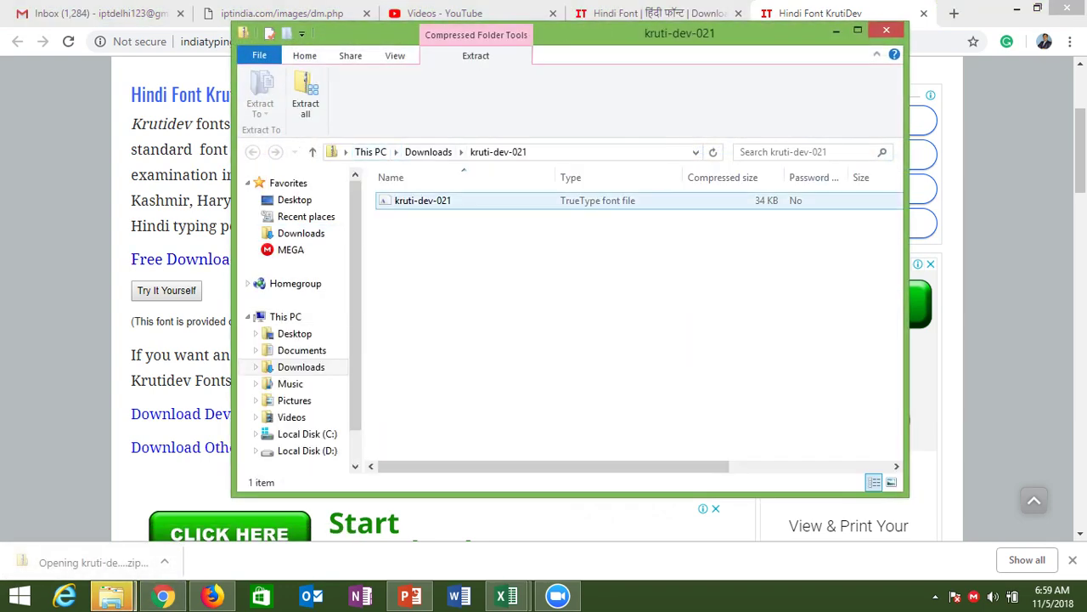
pyautogui.click(63, 62)
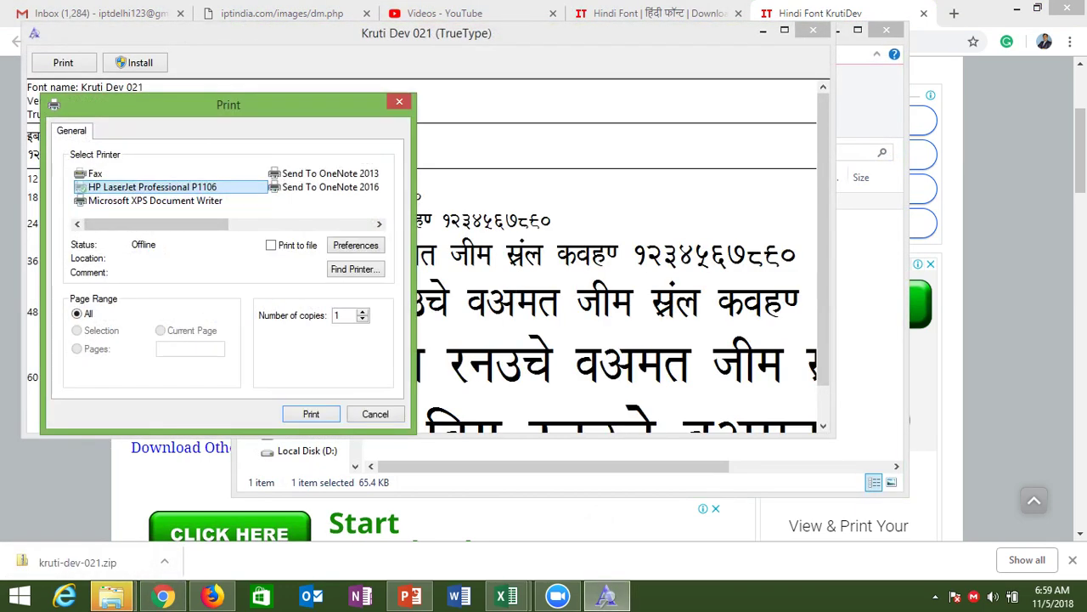
pyautogui.click(399, 101)
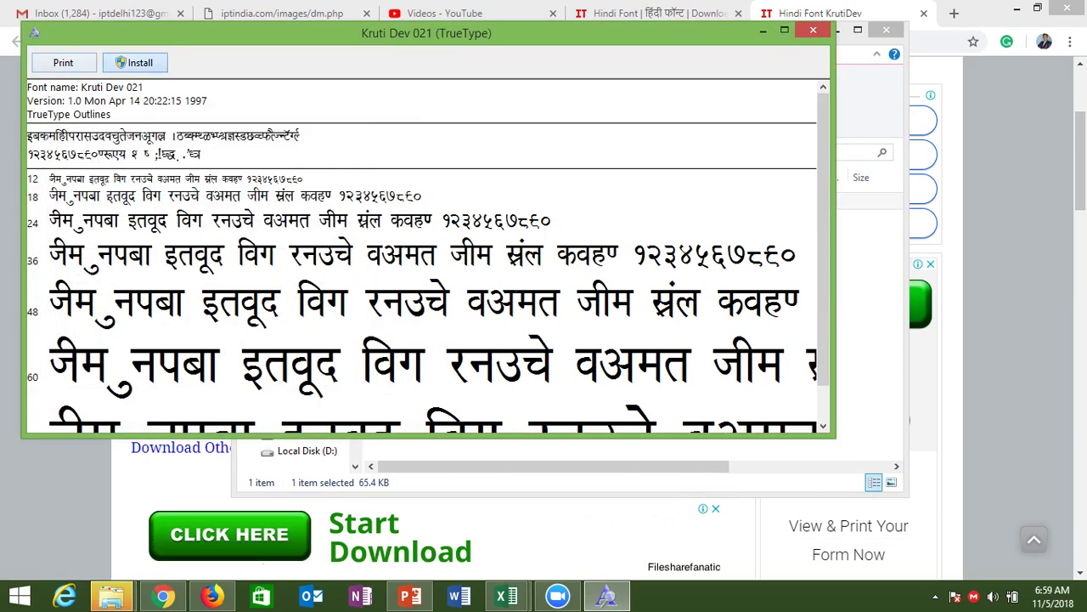
pyautogui.click(134, 62)
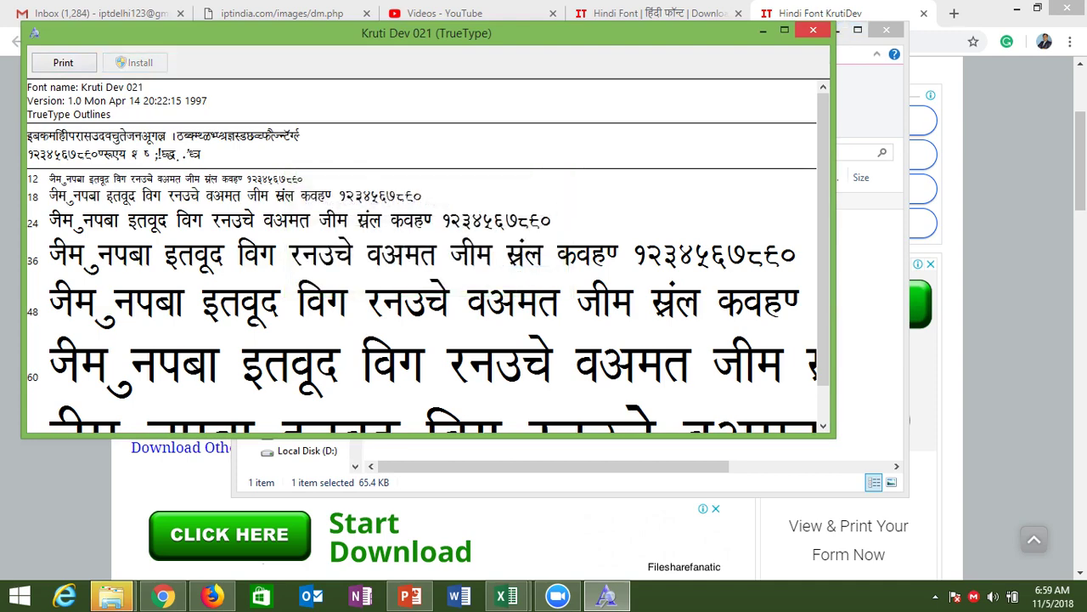
# - Close the font viewer, the zip window and the Kruti Dev page tab
pyautogui.click(813, 31)
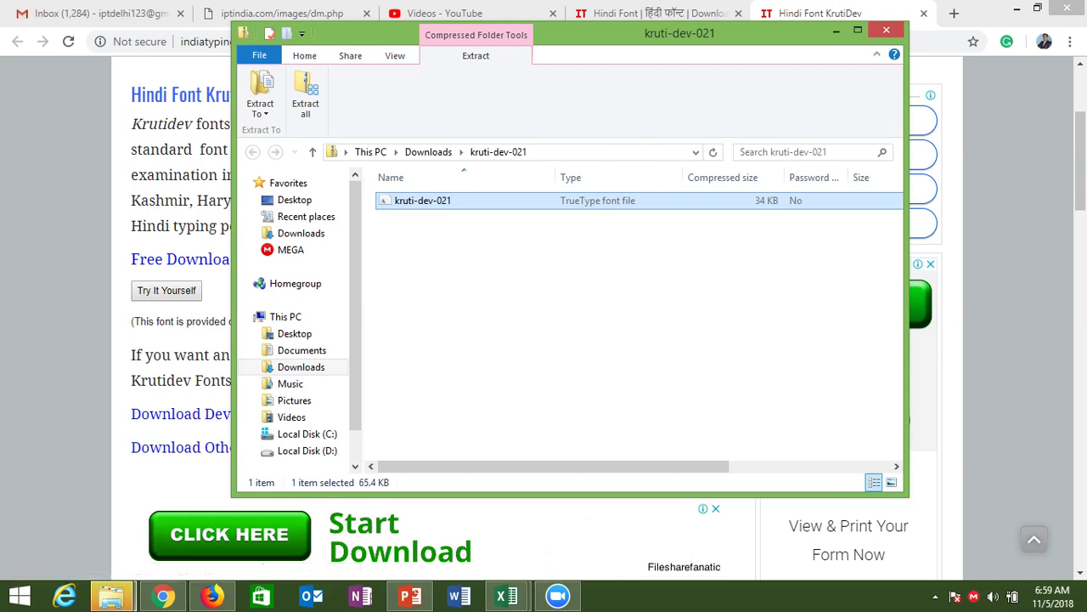
pyautogui.click(886, 29)
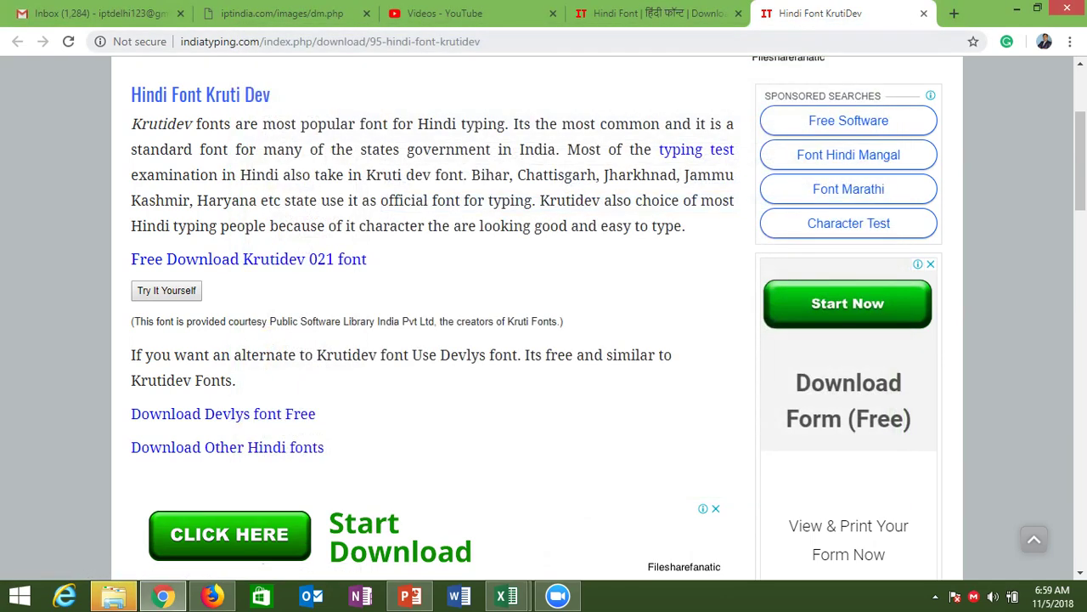
pyautogui.click(923, 13)
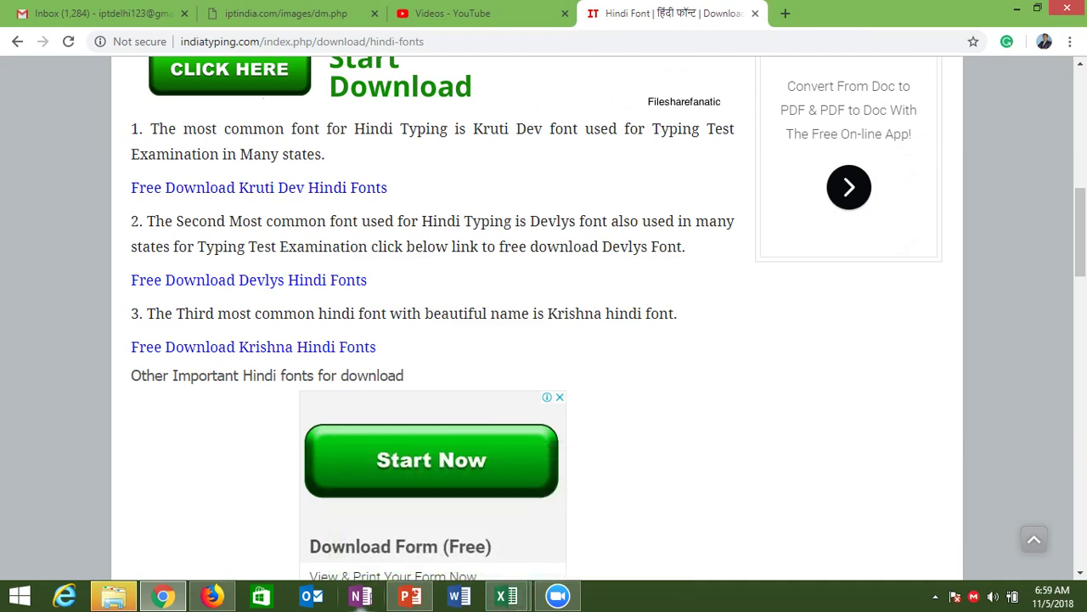
# - Back in PowerPoint, try the font 'kur' for the Part -1 bullets, then cancel
pyautogui.click(411, 597)
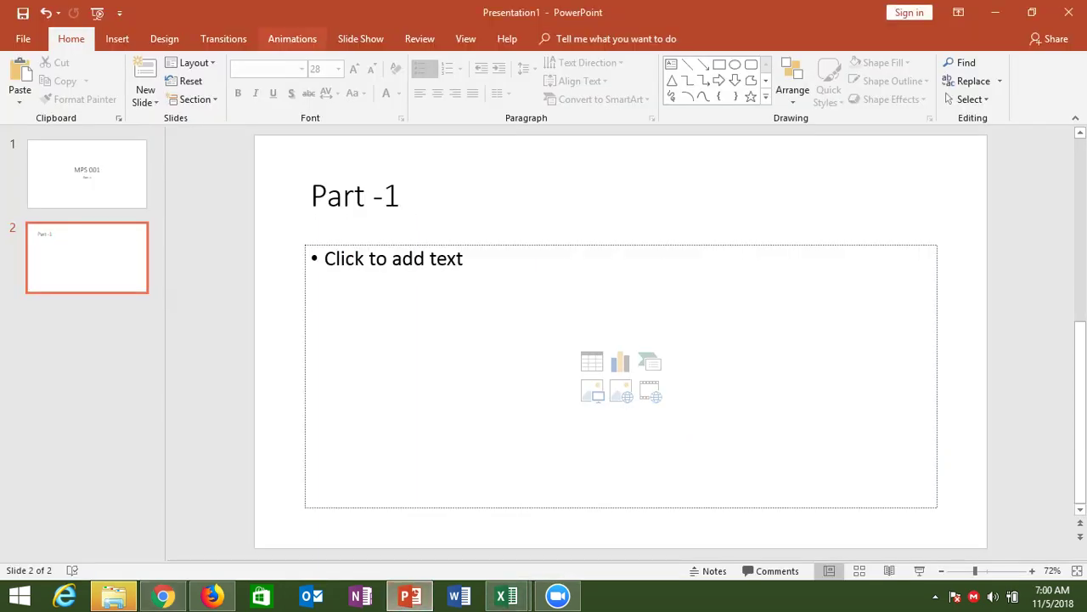
pyautogui.click(324, 259)
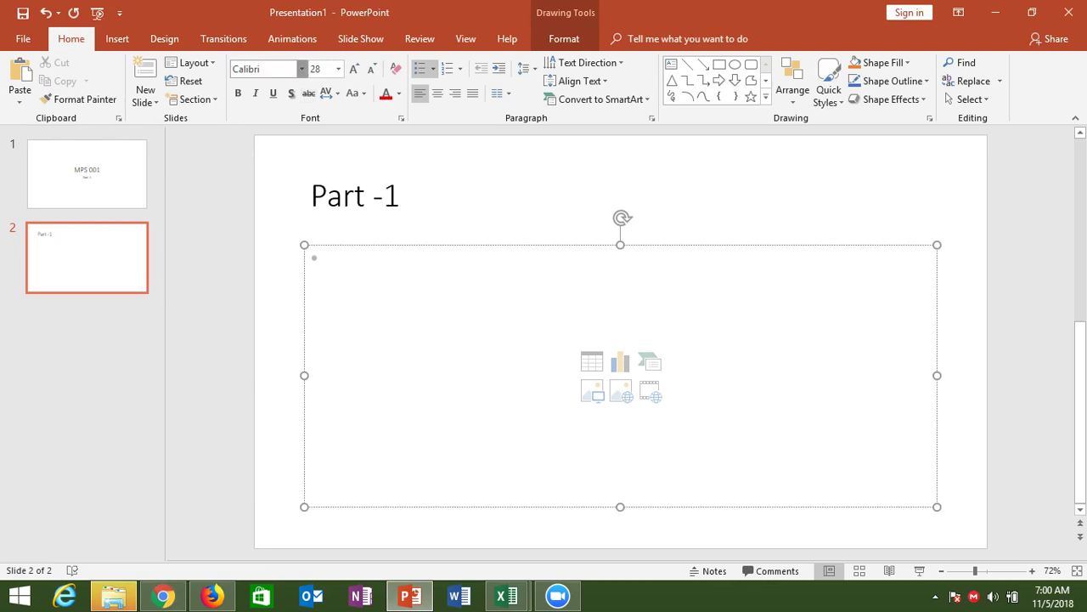
pyautogui.click(301, 69)
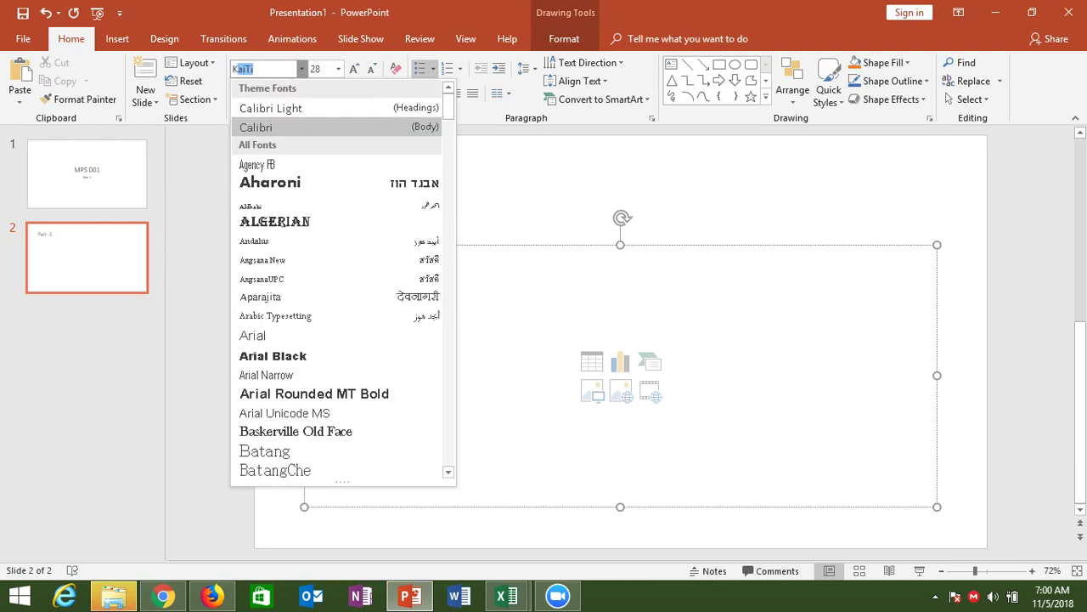
pyautogui.write('kur')
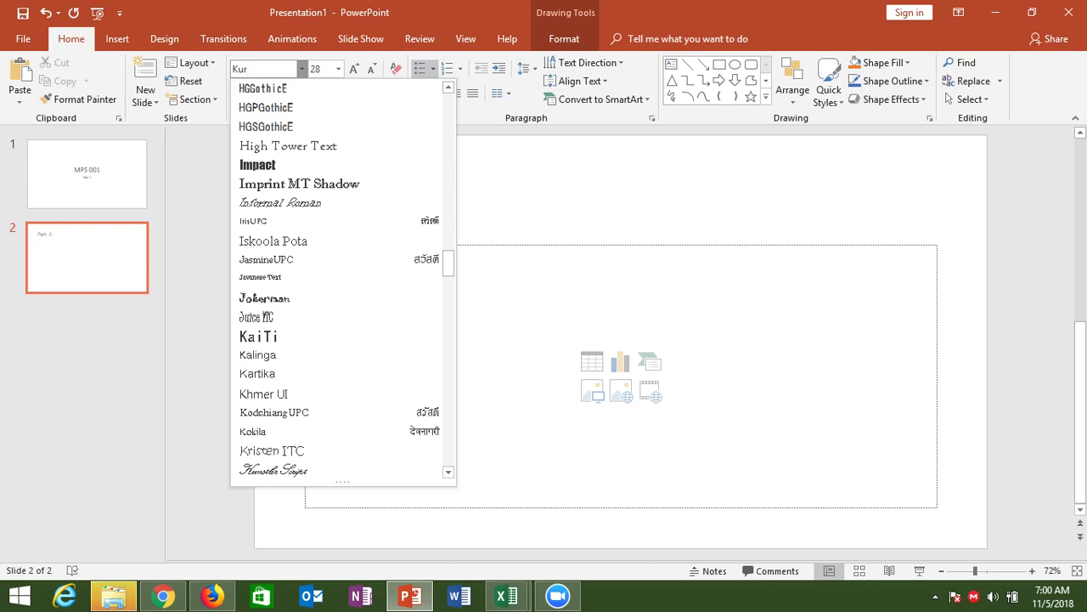
pyautogui.press('Escape')
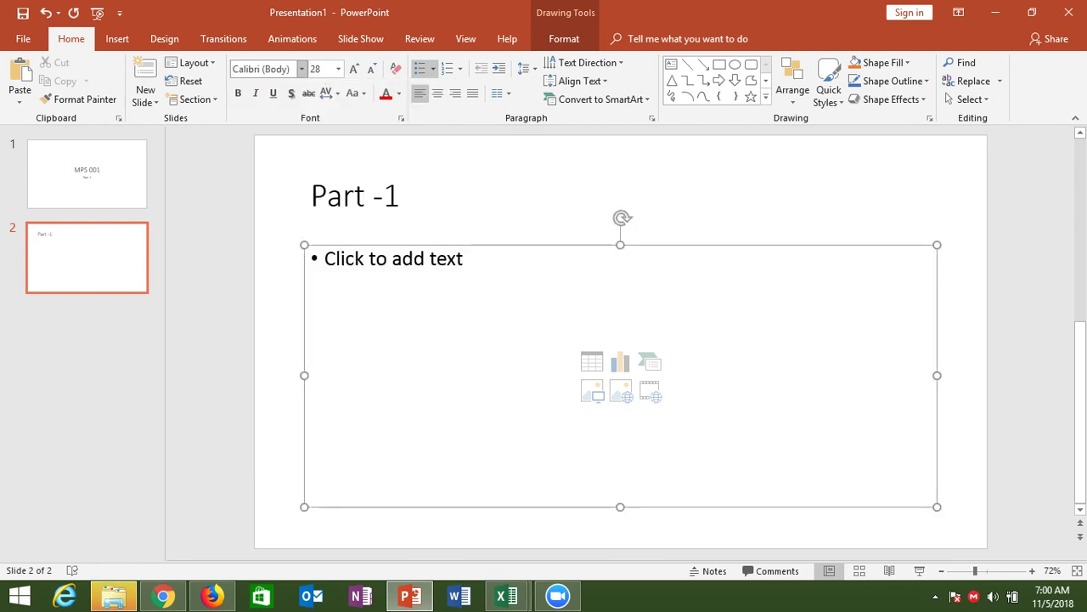
# - Close PowerPoint, saving the presentation as MPS 001 in Documents
pyautogui.click(1069, 12)
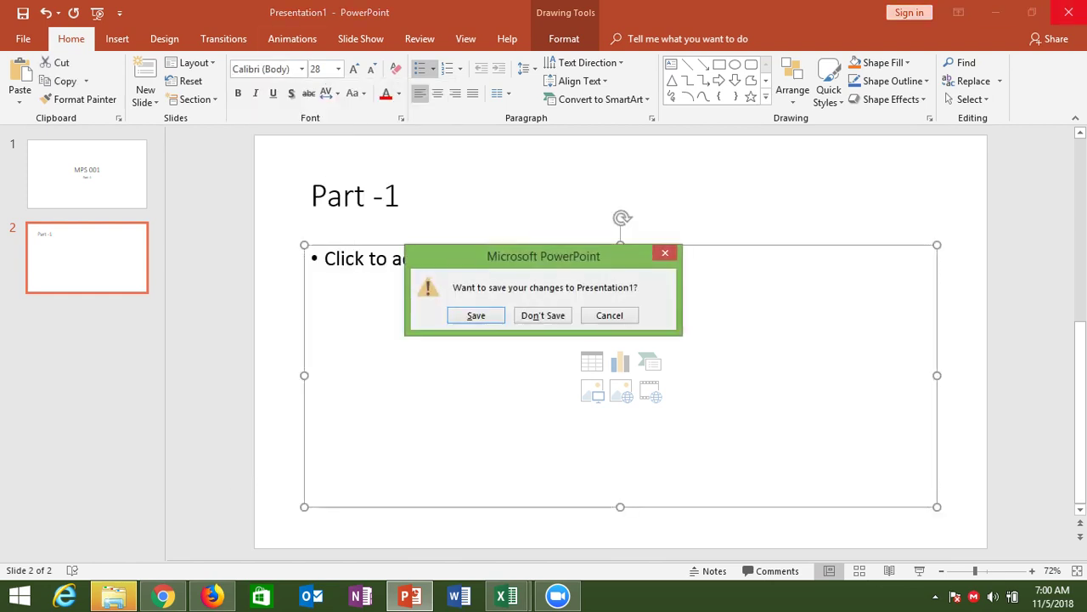
pyautogui.click(476, 315)
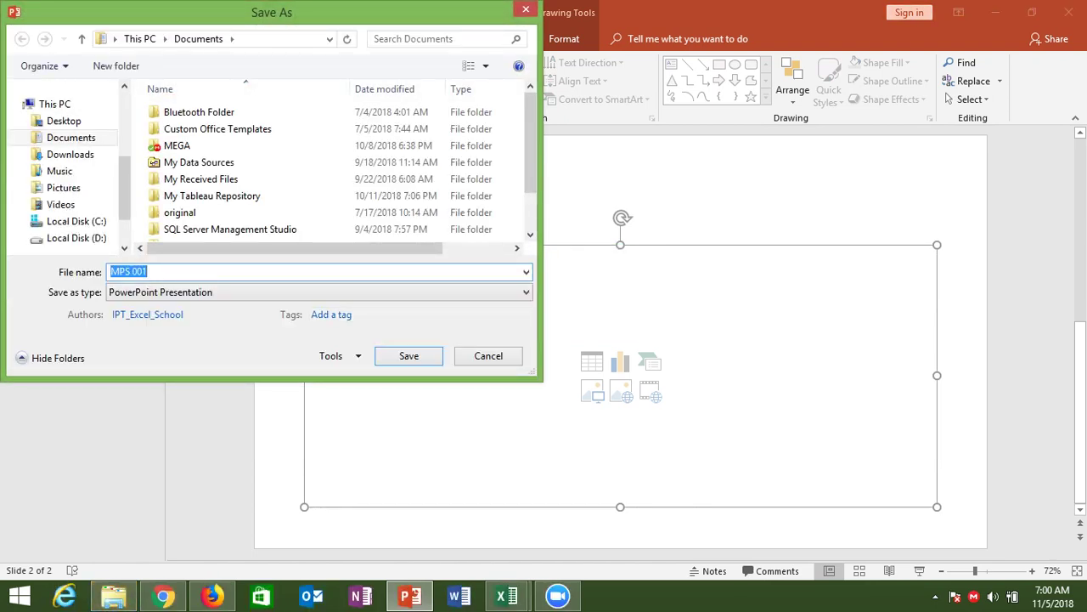
pyautogui.press('Return')
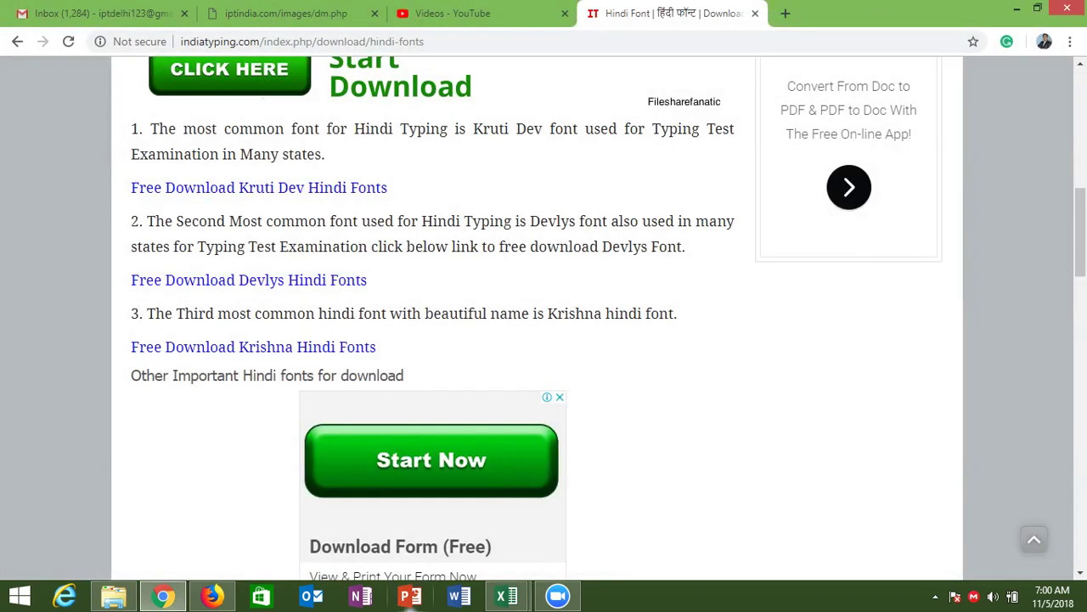
# - Relaunch PowerPoint and reopen the recent MPS 001 presentation
pyautogui.click(409, 595)
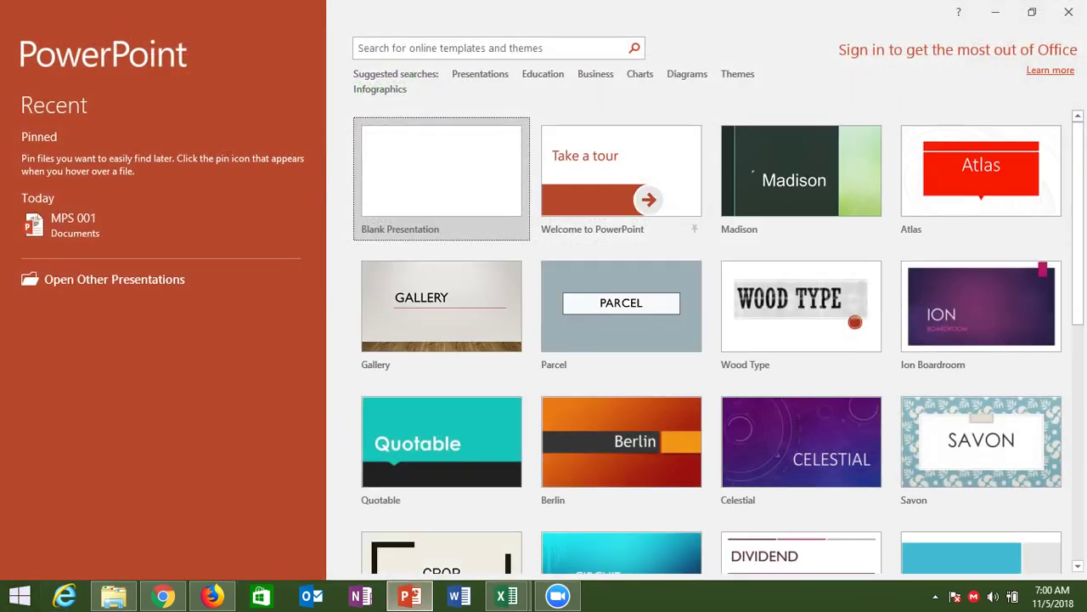
pyautogui.click(162, 225)
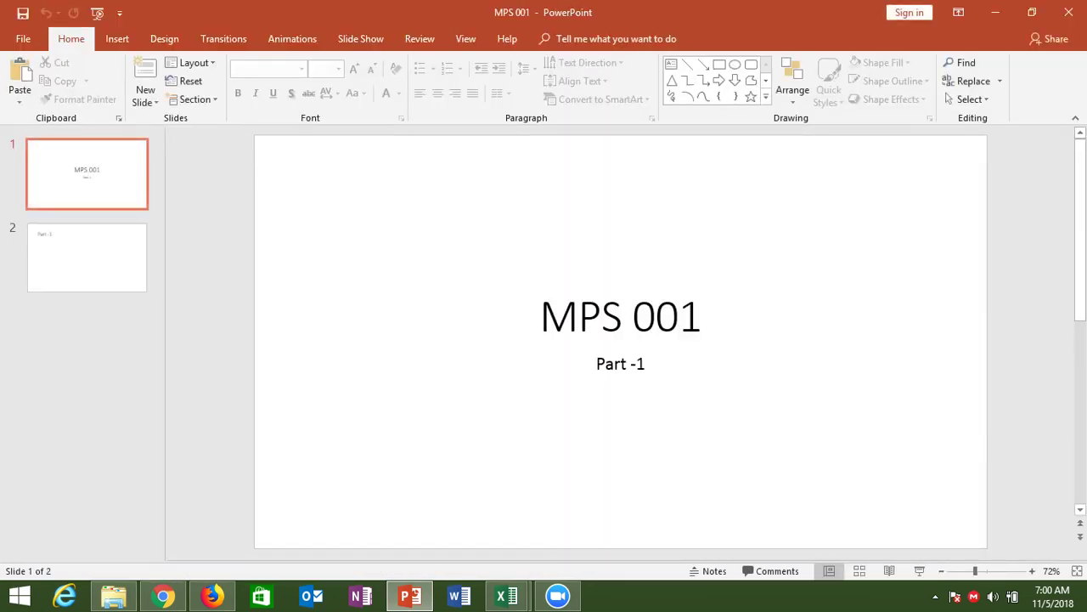
# - On slide 2, set the bullet text font to Kruti Dev 021
pyautogui.click(602, 316)
pyautogui.click(87, 258)
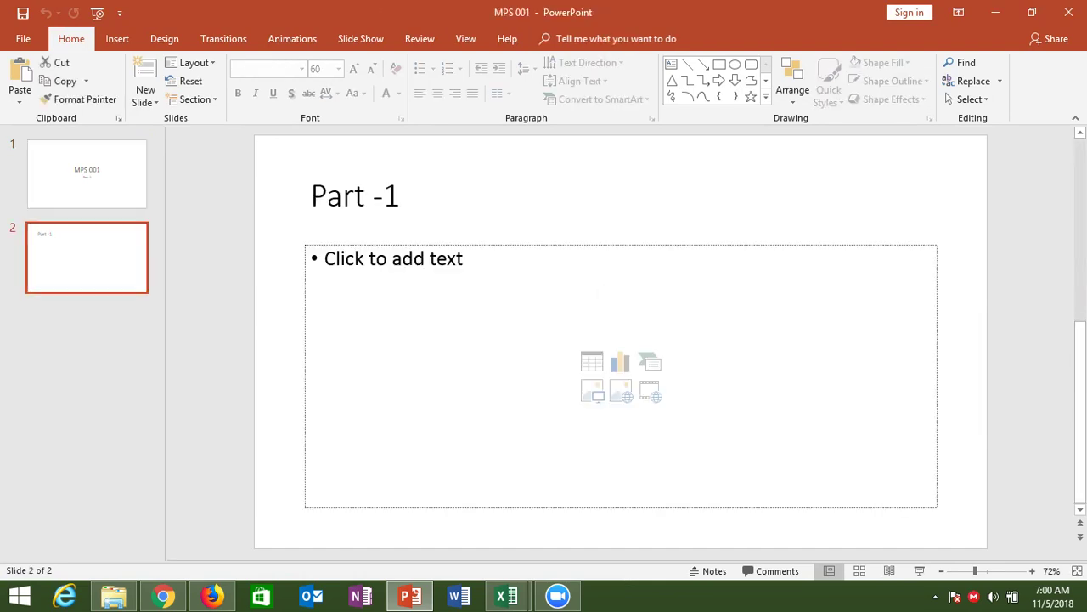
pyautogui.click(325, 258)
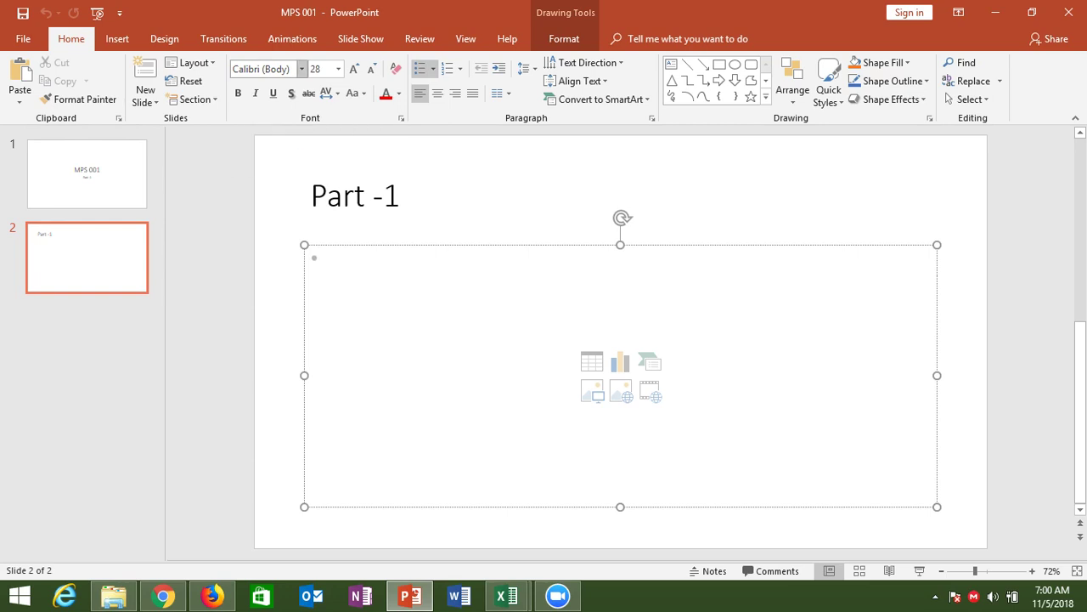
pyautogui.click(302, 68)
pyautogui.write('k')
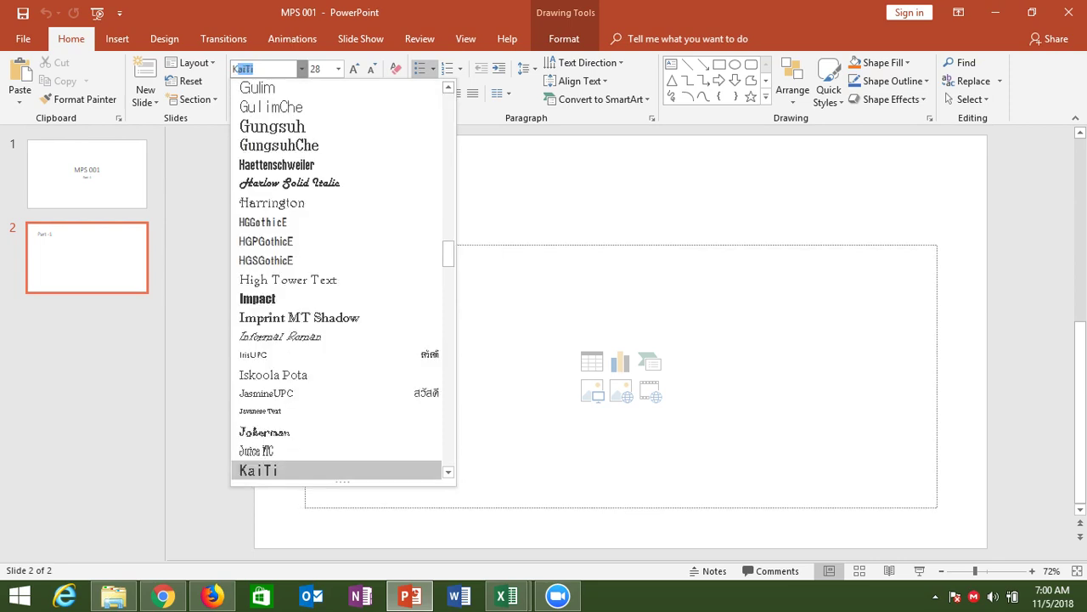
pyautogui.write('u')
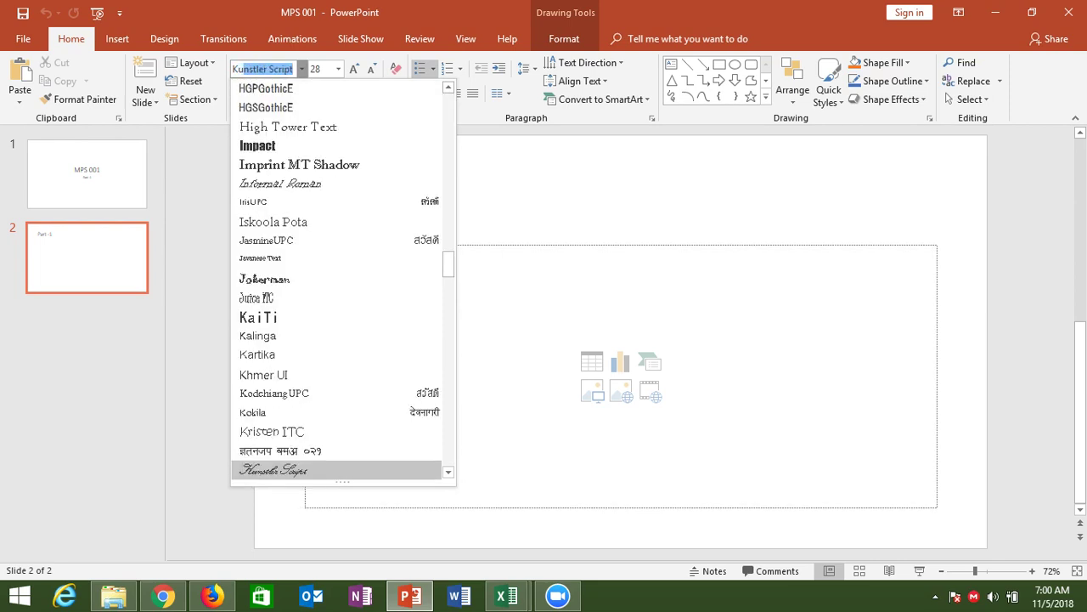
pyautogui.write('r')
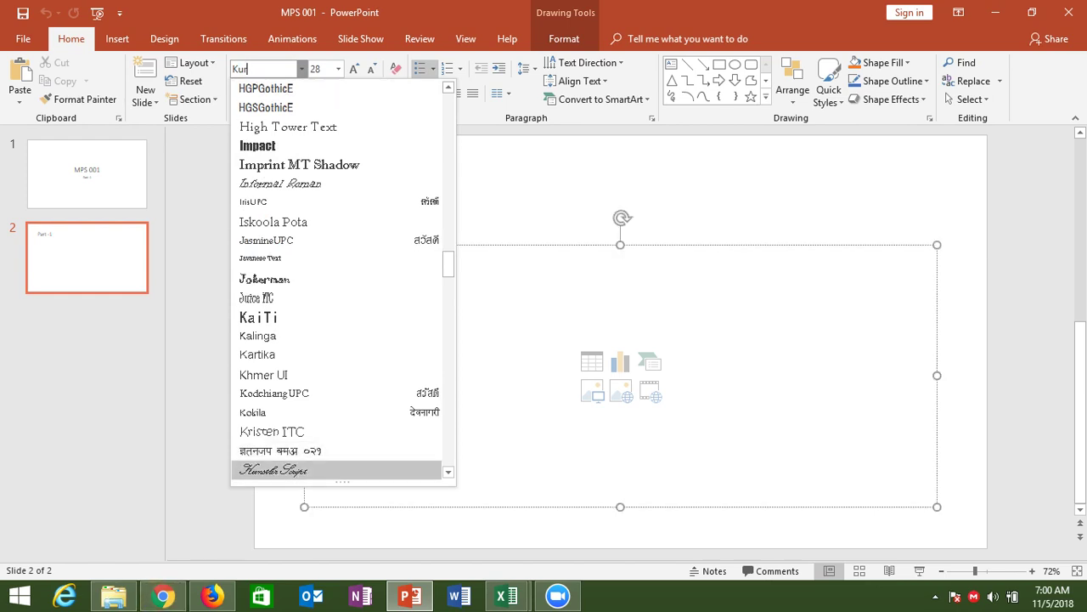
pyautogui.click(280, 450)
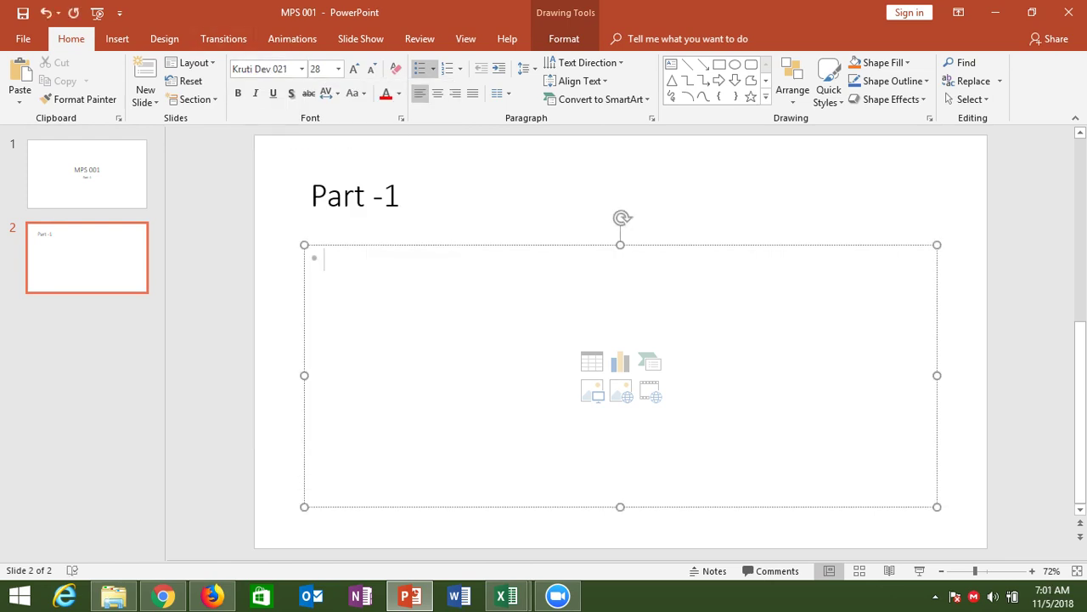
# - Try the Kruti Dev letters r, d, i, t and e in the bullet, deleting each so the bullet stays empty
pyautogui.write('r')
pyautogui.press('BackSpace')
pyautogui.write('r')
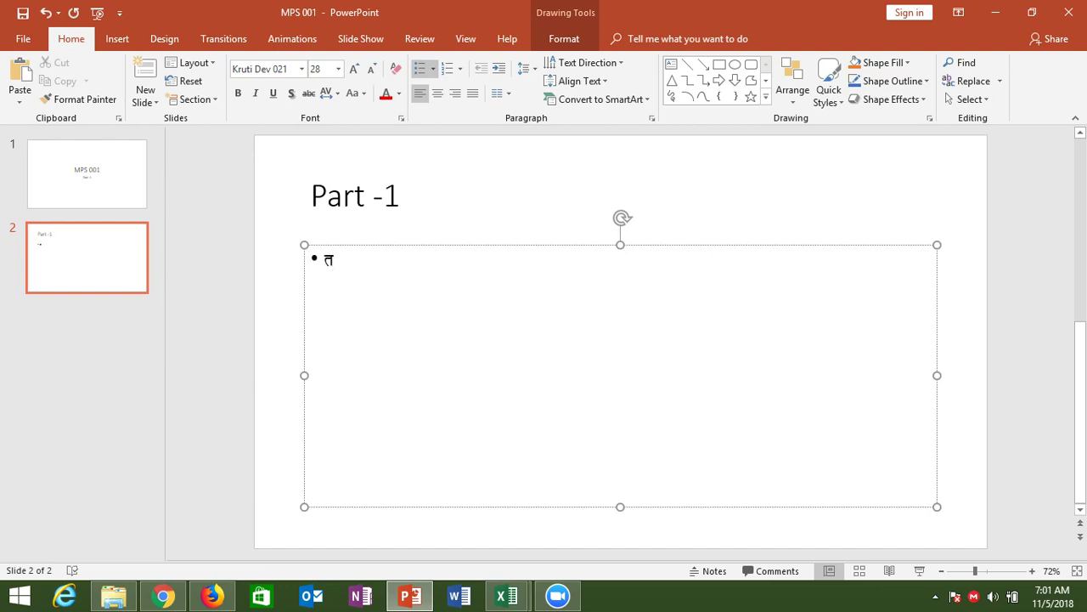
pyautogui.press('BackSpace')
pyautogui.write('d')
pyautogui.press('BackSpace')
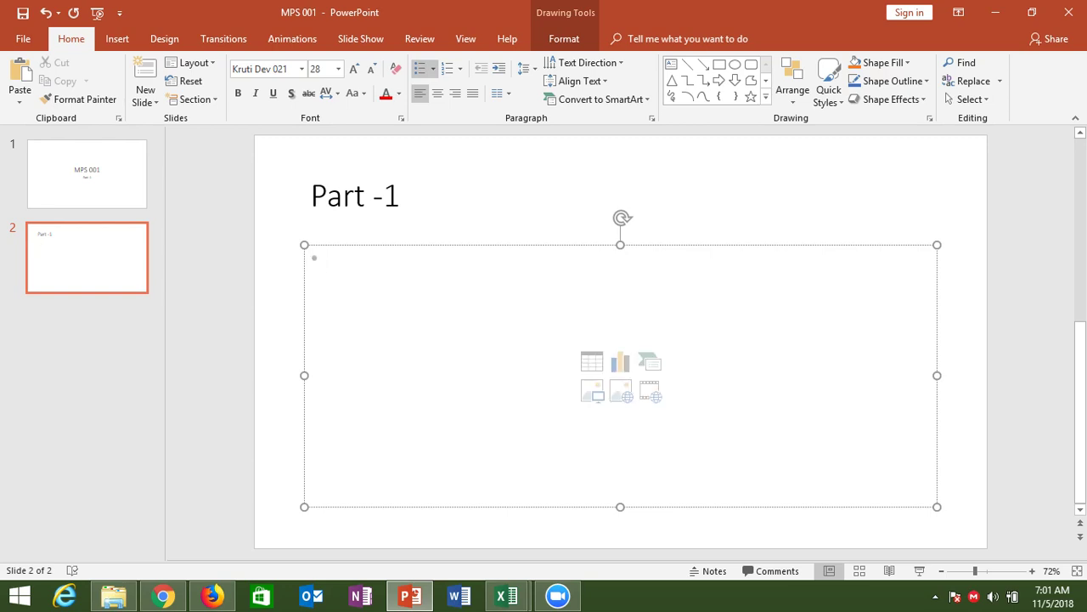
pyautogui.write('i')
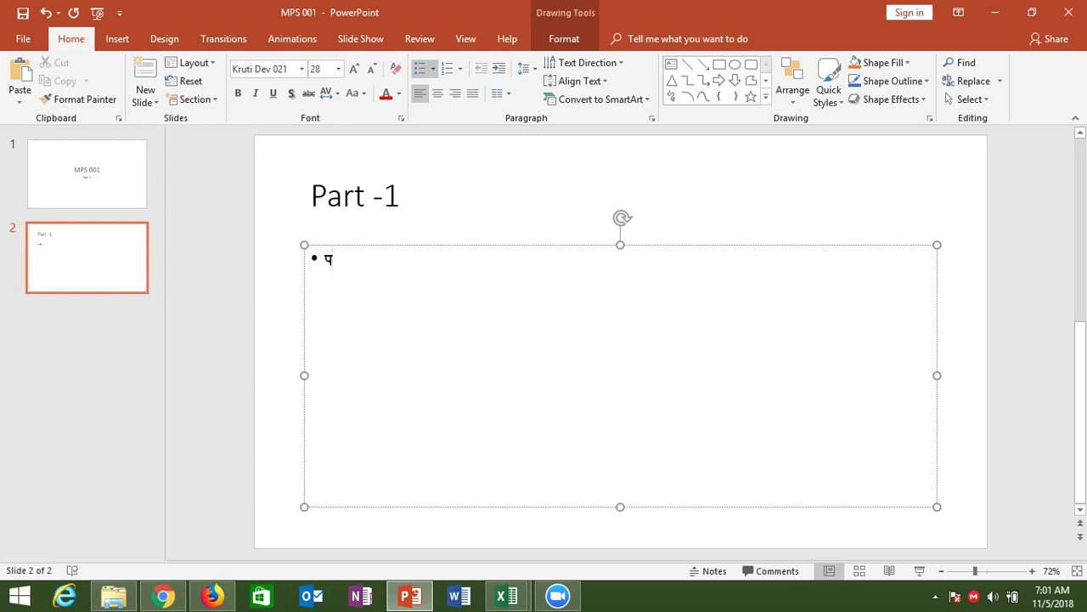
pyautogui.press('BackSpace')
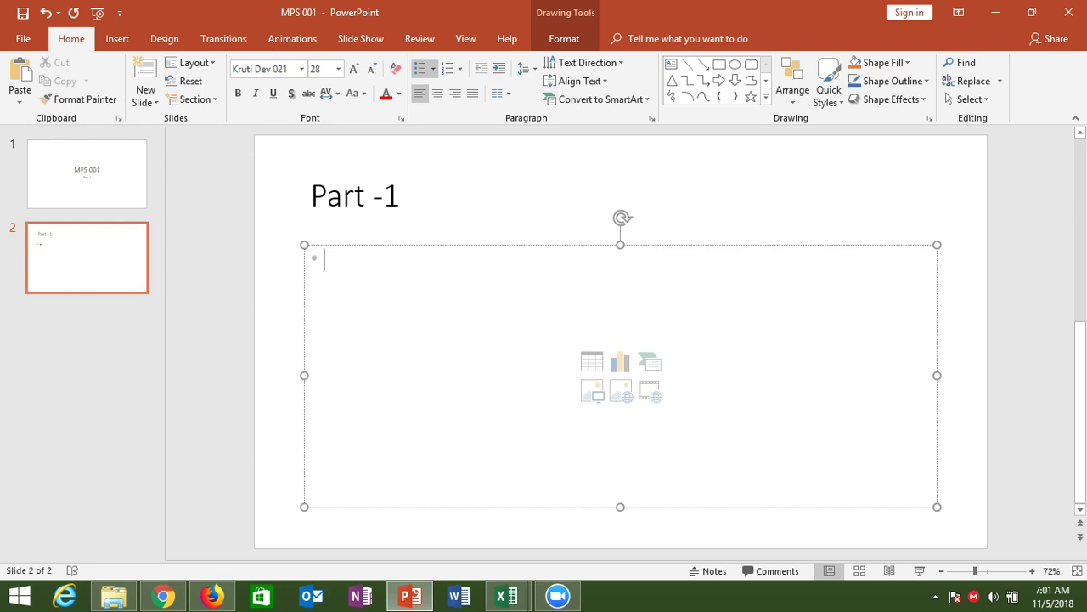
pyautogui.write('t')
pyautogui.press('BackSpace')
pyautogui.write('r')
pyautogui.press('BackSpace')
pyautogui.write('e')
pyautogui.press('BackSpace')
pyautogui.write('e')
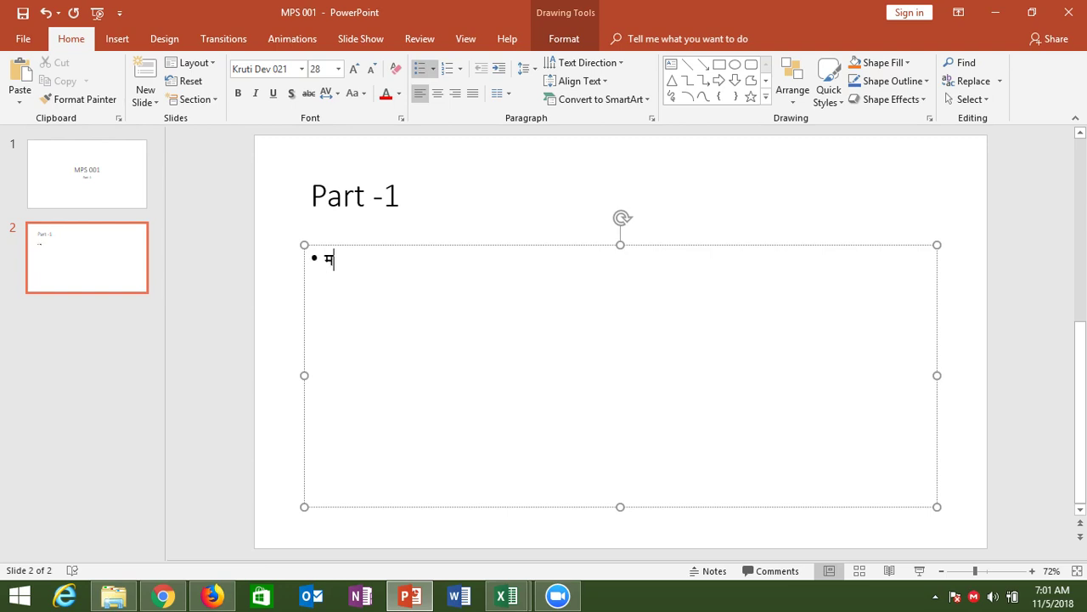
pyautogui.press('BackSpace')
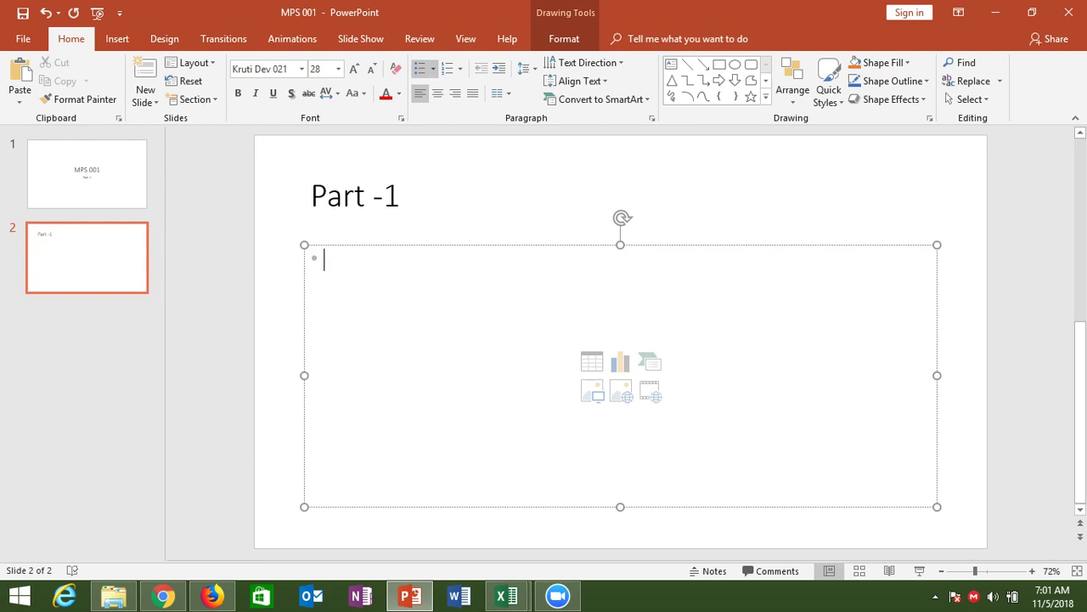
pyautogui.write('e')
pyautogui.press('BackSpace')
pyautogui.write('t')
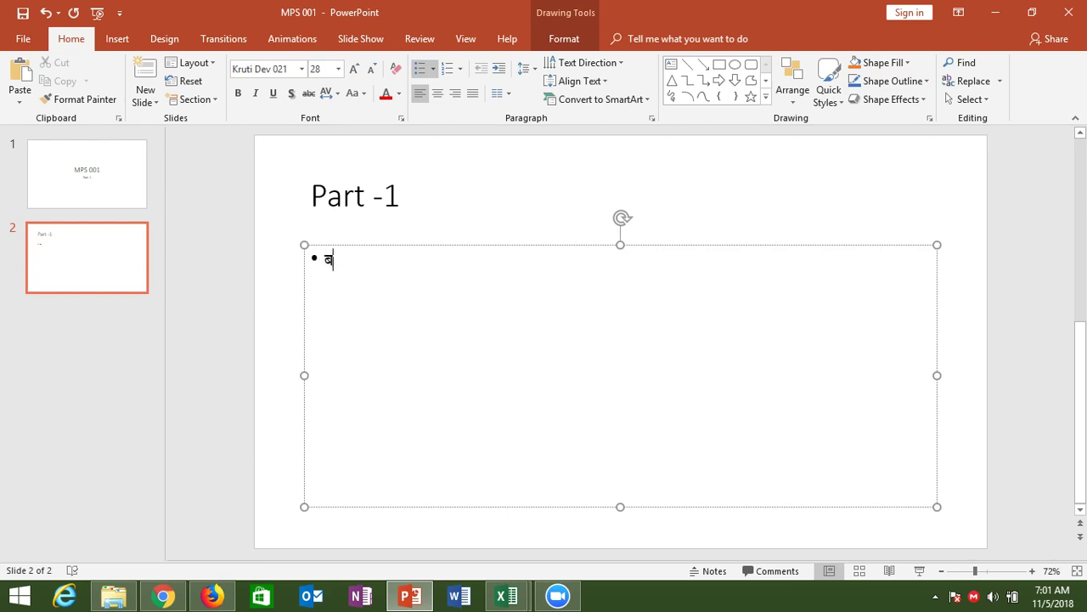
pyautogui.press('BackSpace')
pyautogui.write('t')
pyautogui.press('BackSpace')
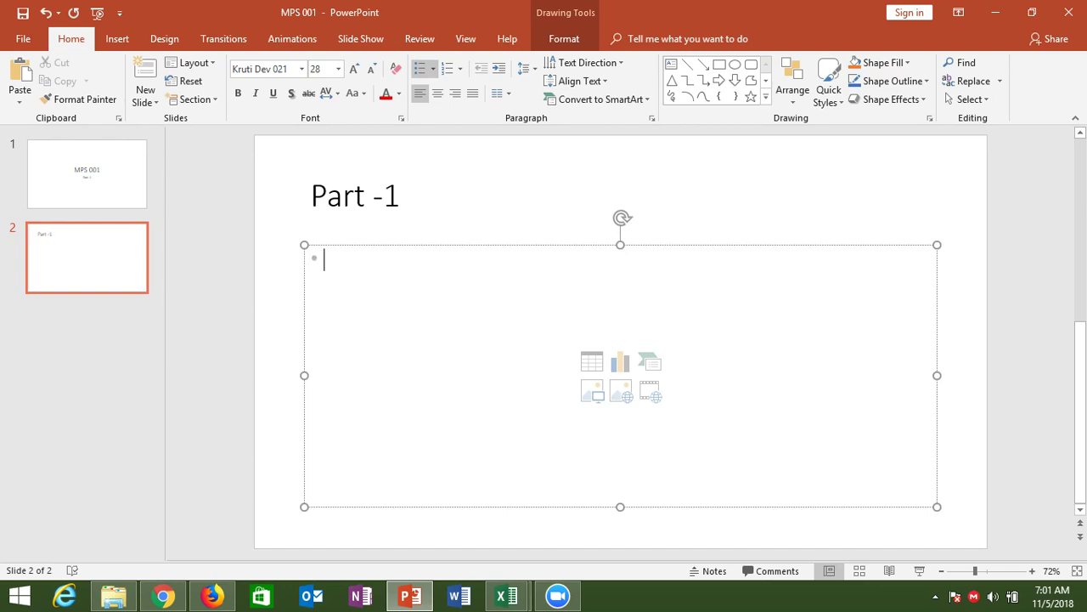
# - Return to the Hindi fonts page in Chrome and select its address bar
pyautogui.moveTo(163, 595)
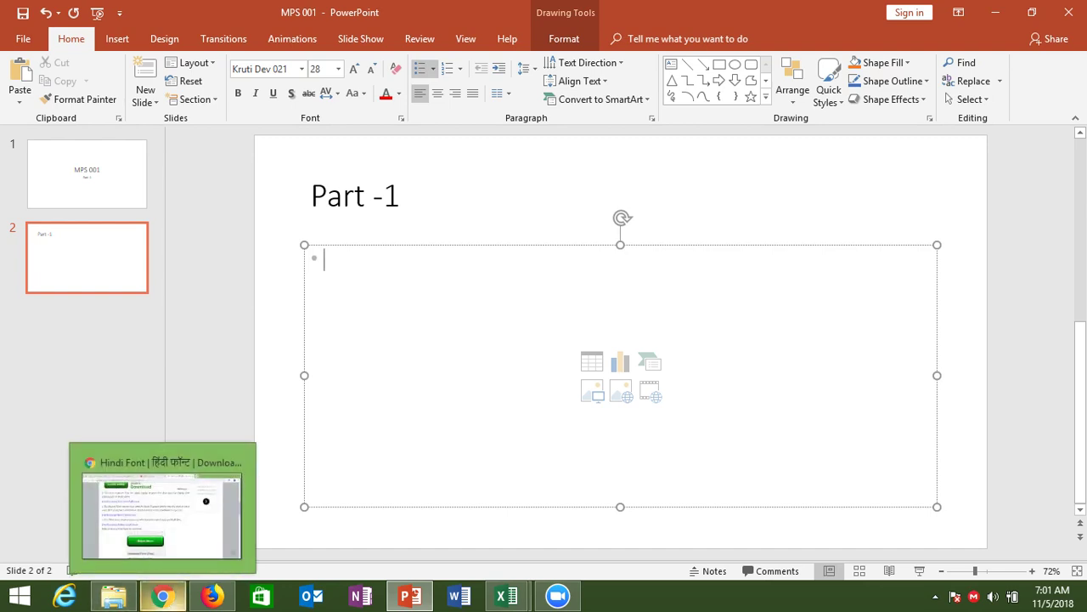
pyautogui.click(162, 514)
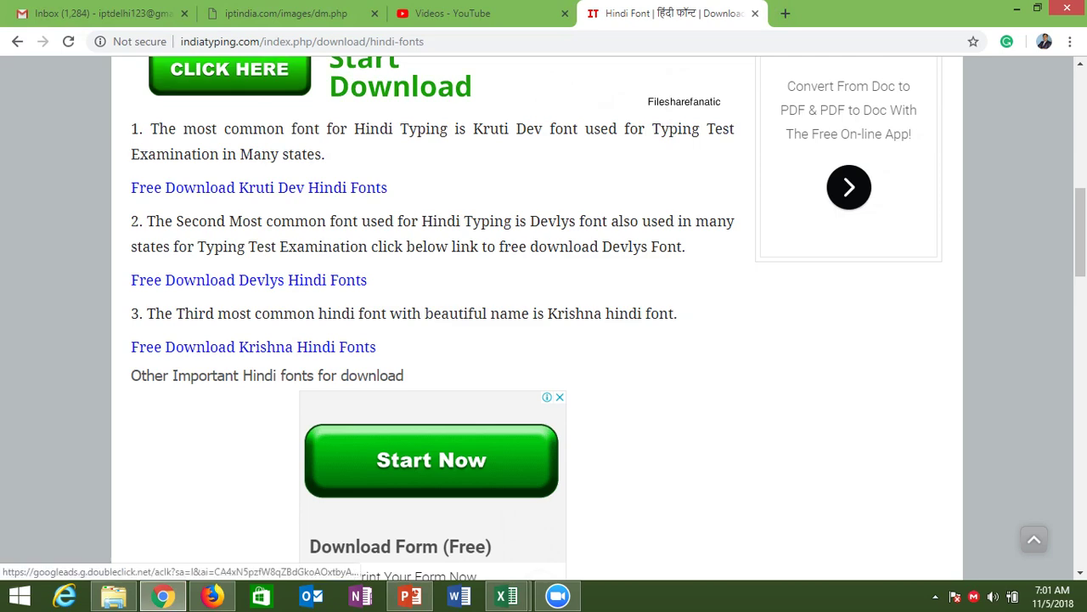
pyautogui.hotkey('ctrl', 'l')
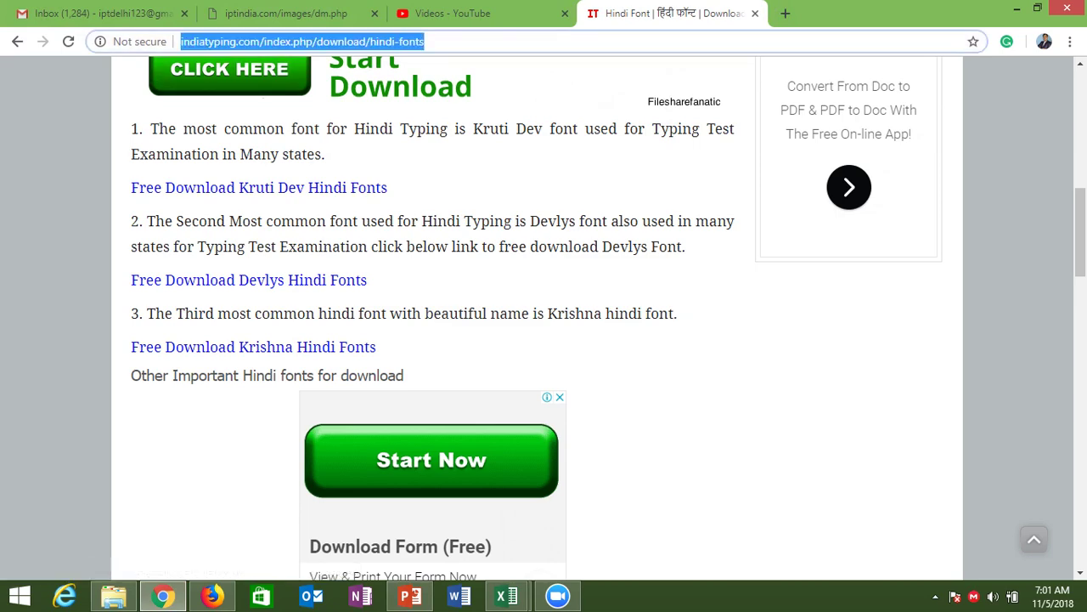
# - Load google.com and open Translate from the Google apps list under More
pyautogui.write('google.com')
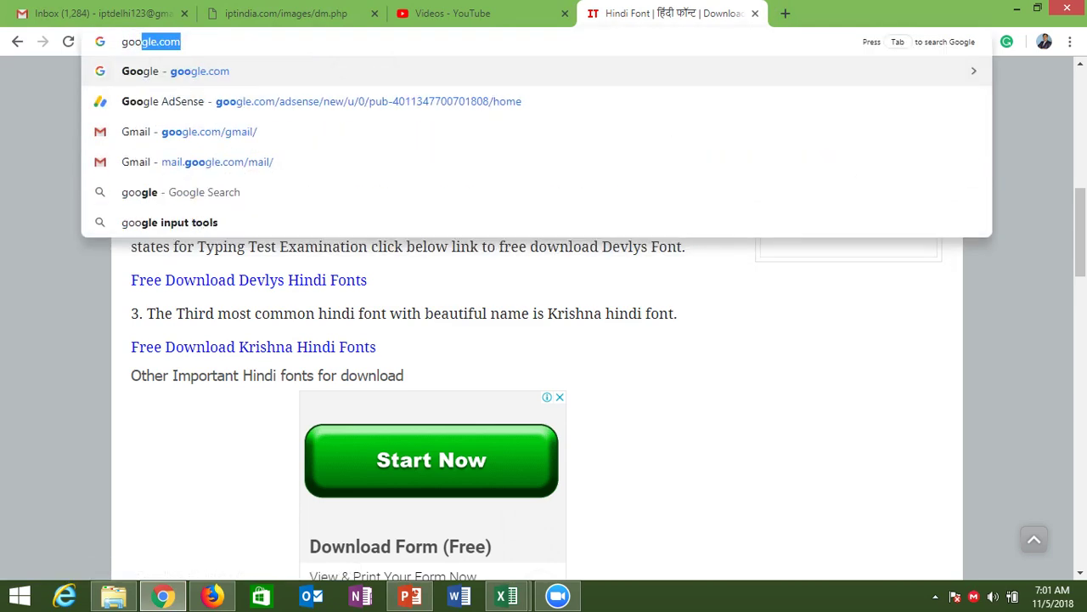
pyautogui.press('Return')
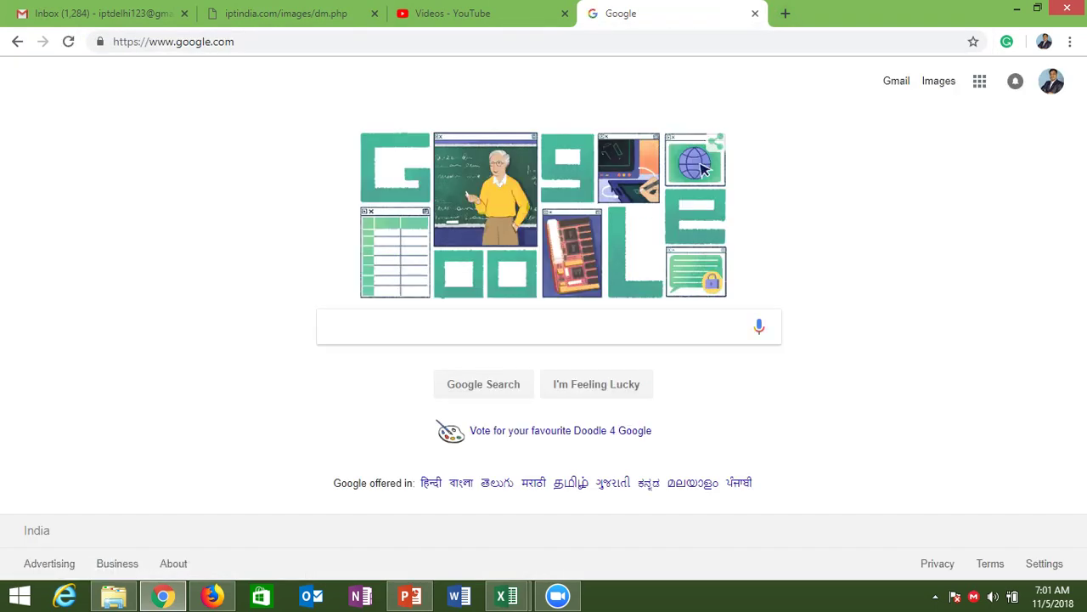
pyautogui.click(980, 81)
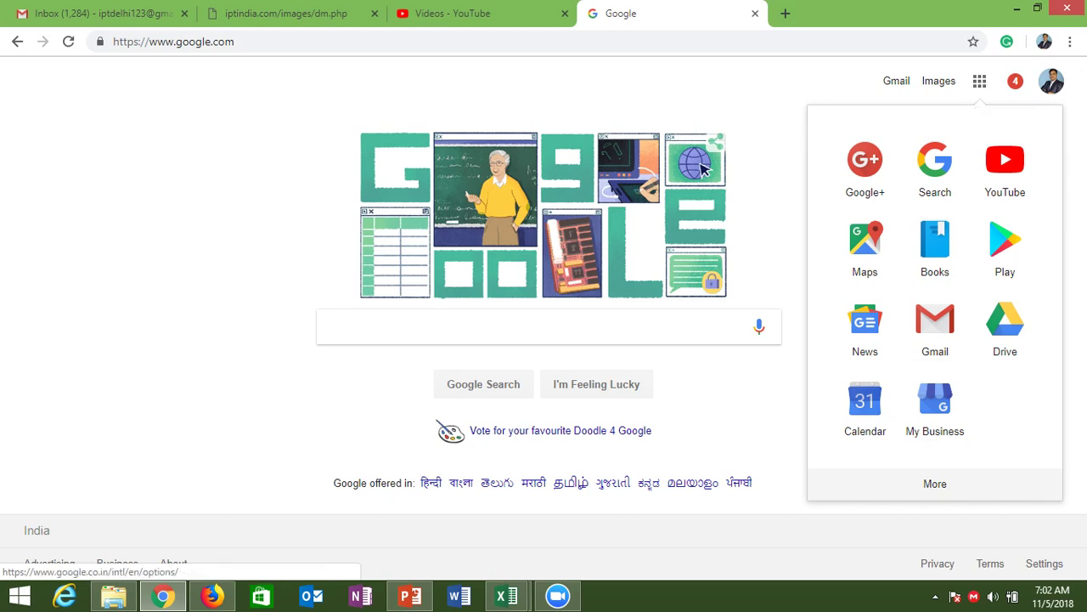
pyautogui.click(934, 483)
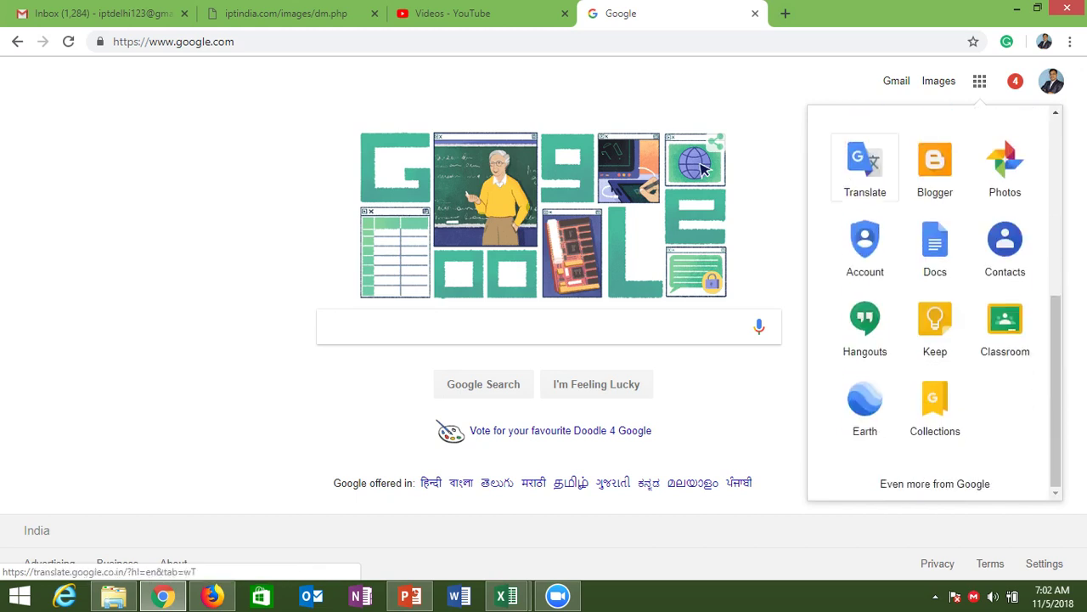
pyautogui.click(865, 166)
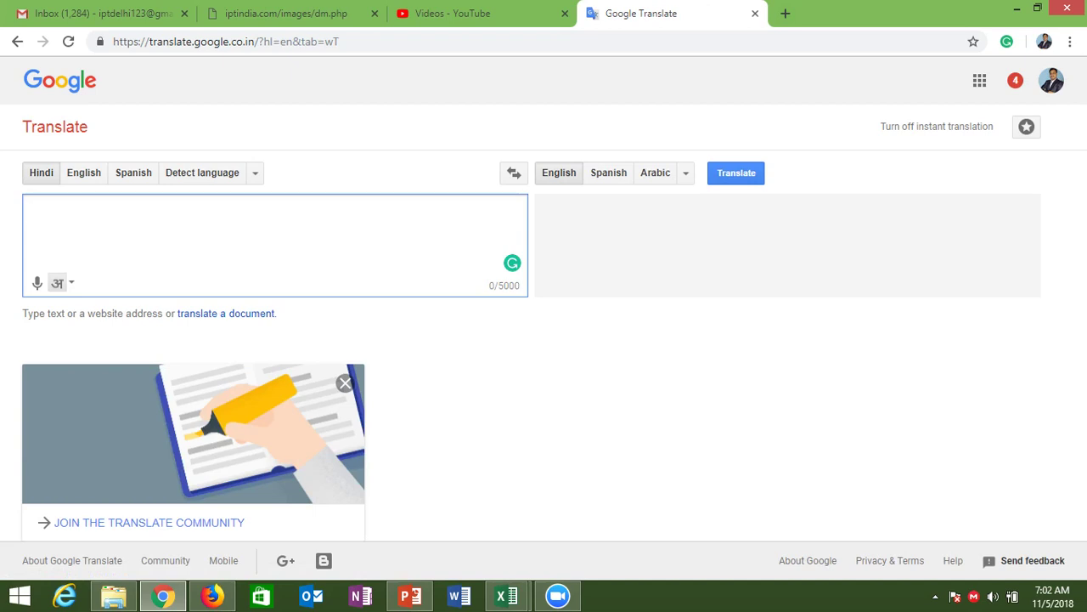
# - Keep Hindi as the source language and transliterate 'rajniti' into the Devanagari word राजनीती
pyautogui.click(255, 173)
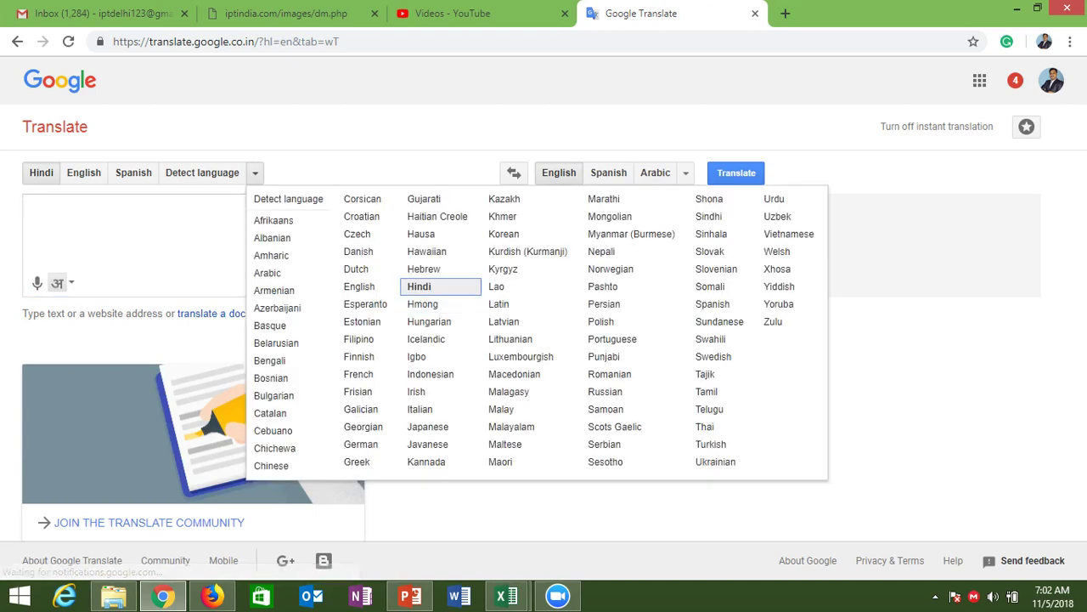
pyautogui.press('Escape')
pyautogui.click(31, 213)
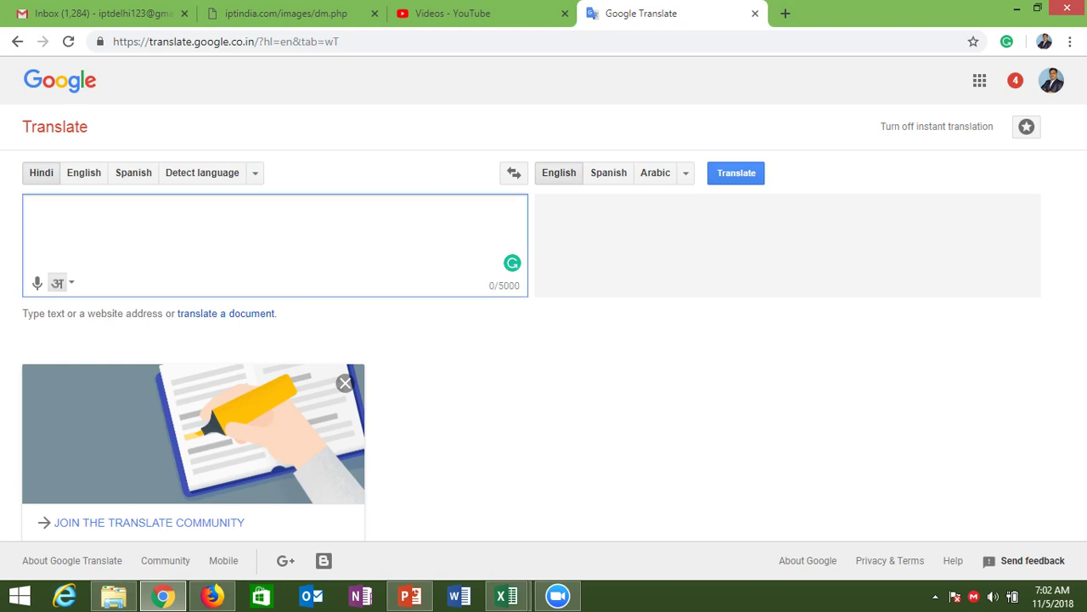
pyautogui.write('ra')
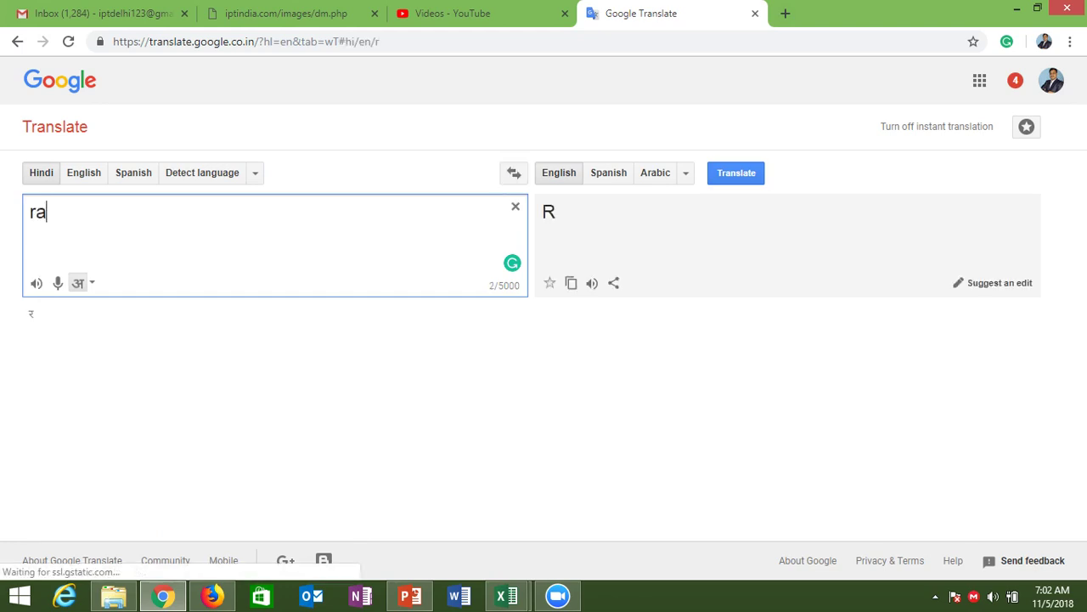
pyautogui.write('j')
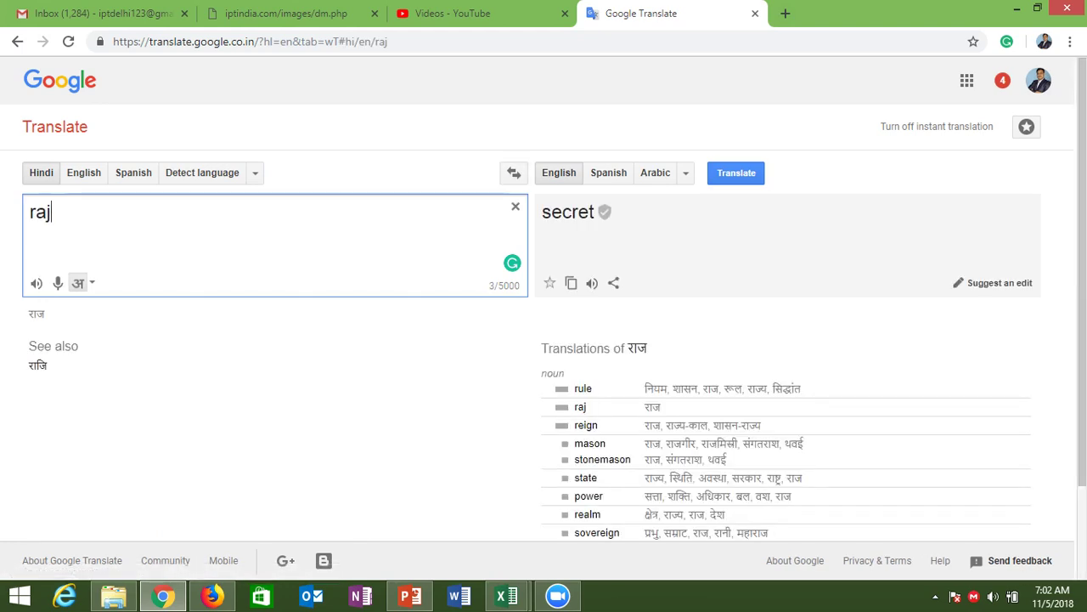
pyautogui.write('nini')
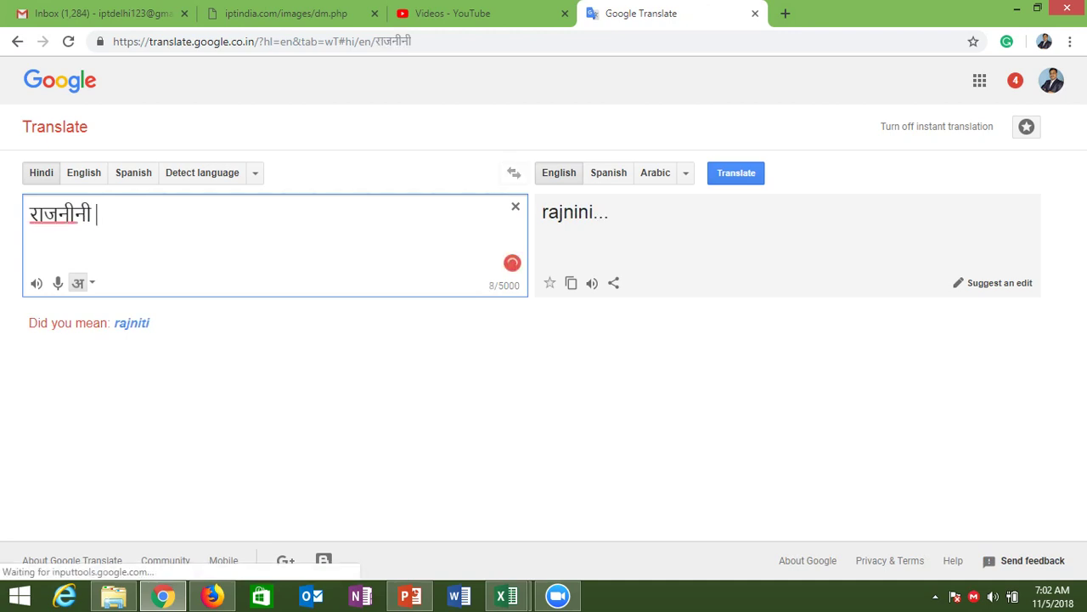
pyautogui.press('BackSpace')
pyautogui.press('BackSpace')
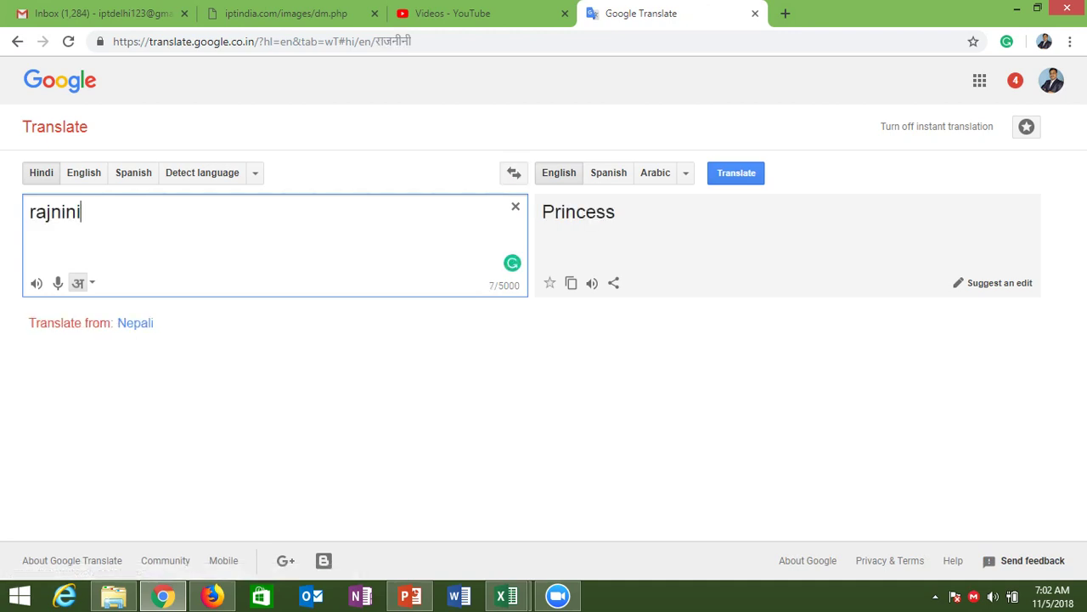
pyautogui.press('BackSpace')
pyautogui.press('BackSpace')
pyautogui.press('BackSpace')
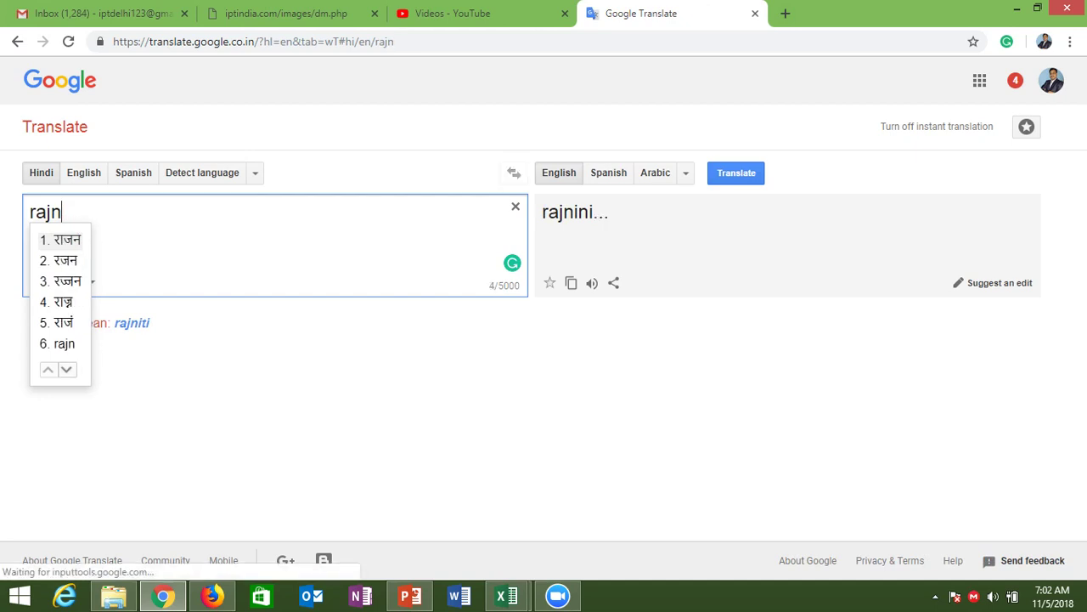
pyautogui.write('iti')
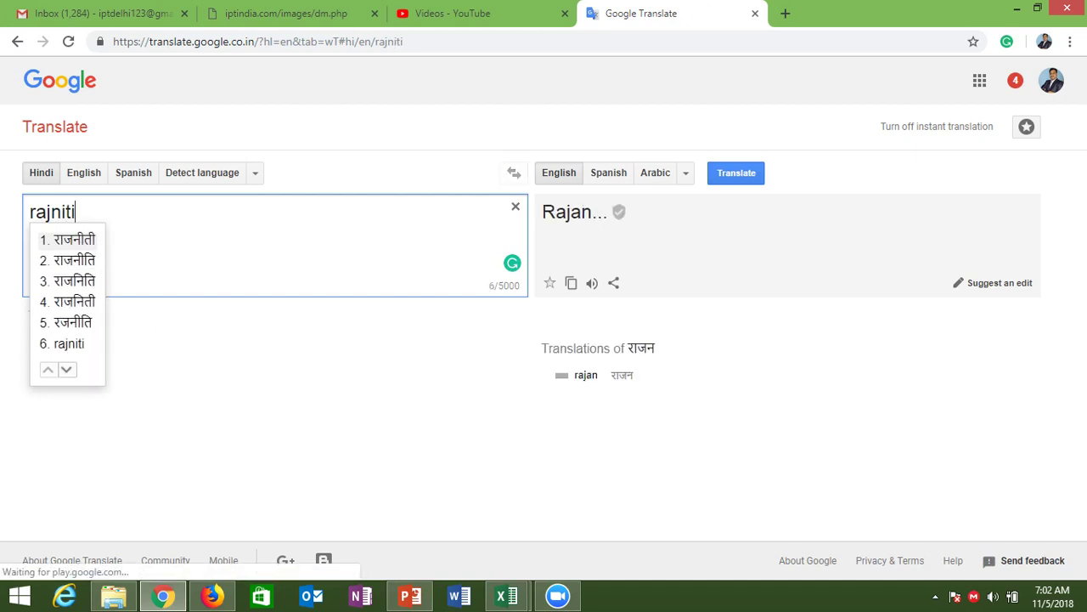
pyautogui.press('Return')
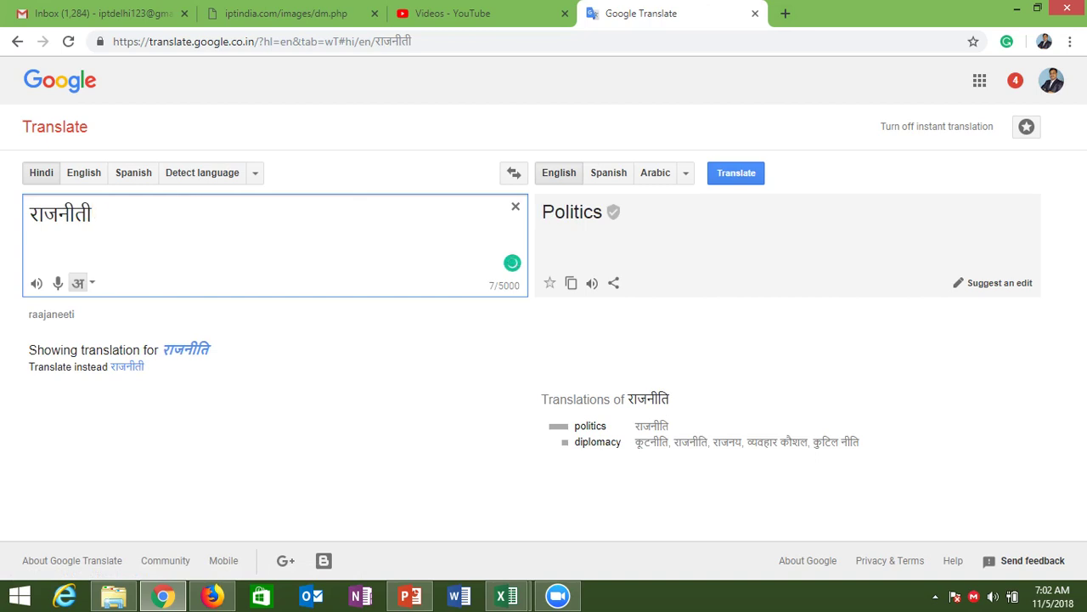
# - Add 'sindhant kya hai', accept the corrected phrase राजनीतिक सिद्धांत क्या है, and select it
pyautogui.write(' si')
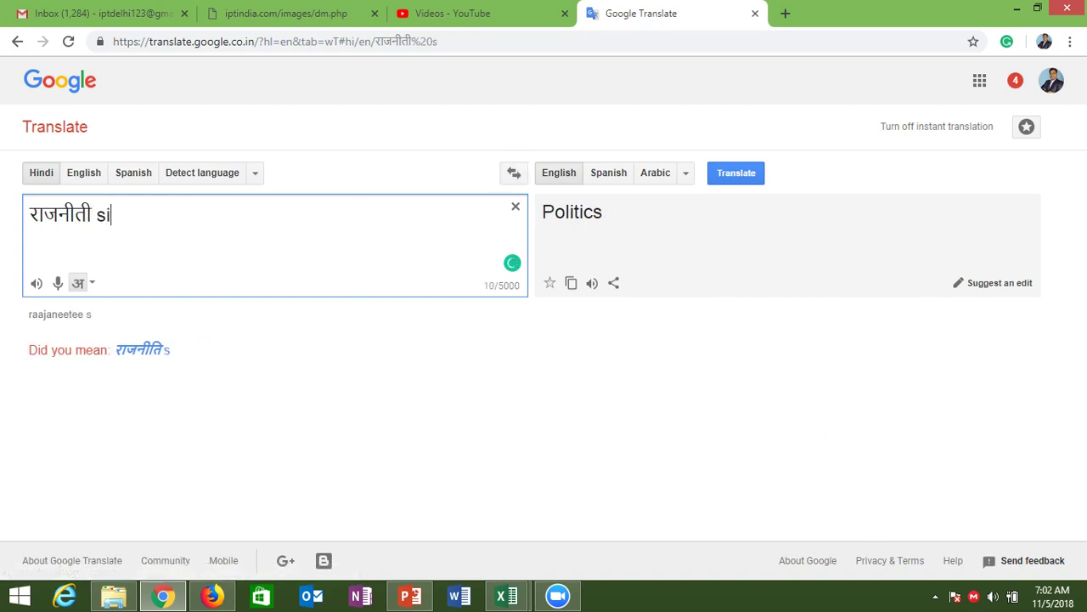
pyautogui.write('ndha')
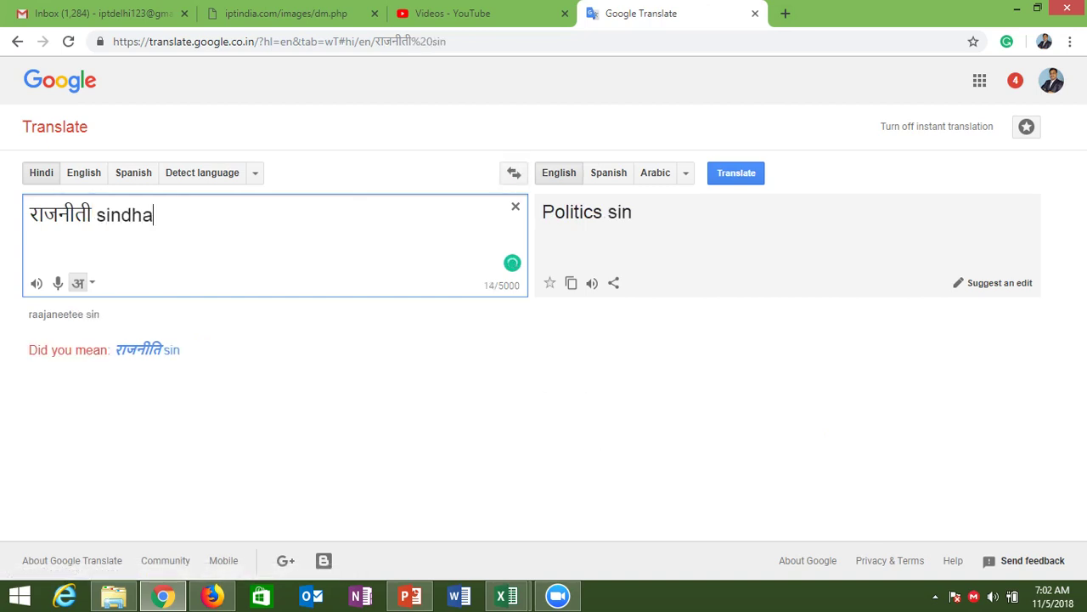
pyautogui.write('nt')
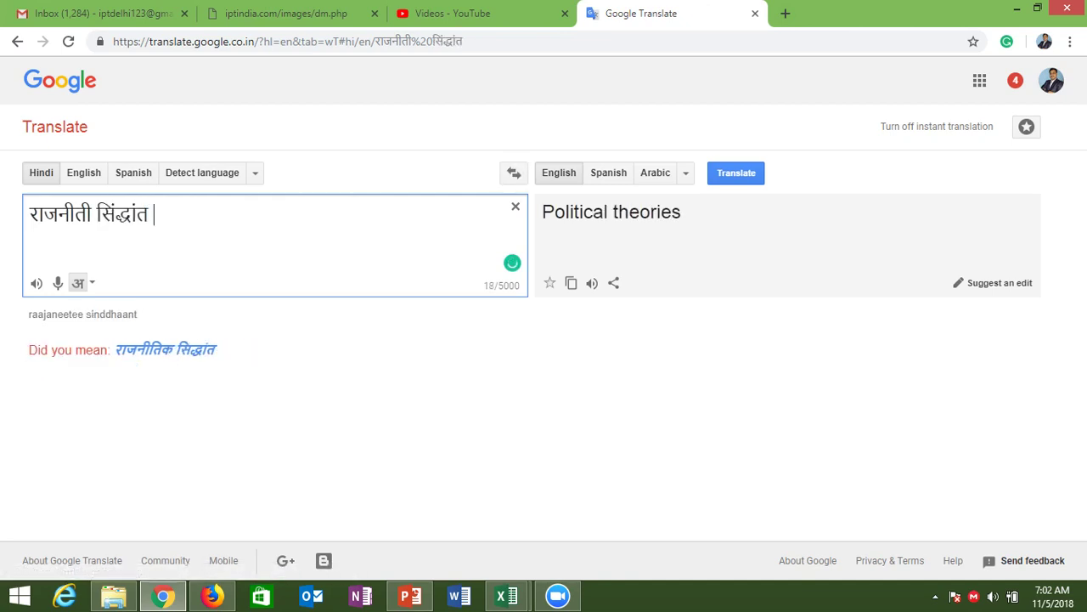
pyautogui.write(' ky')
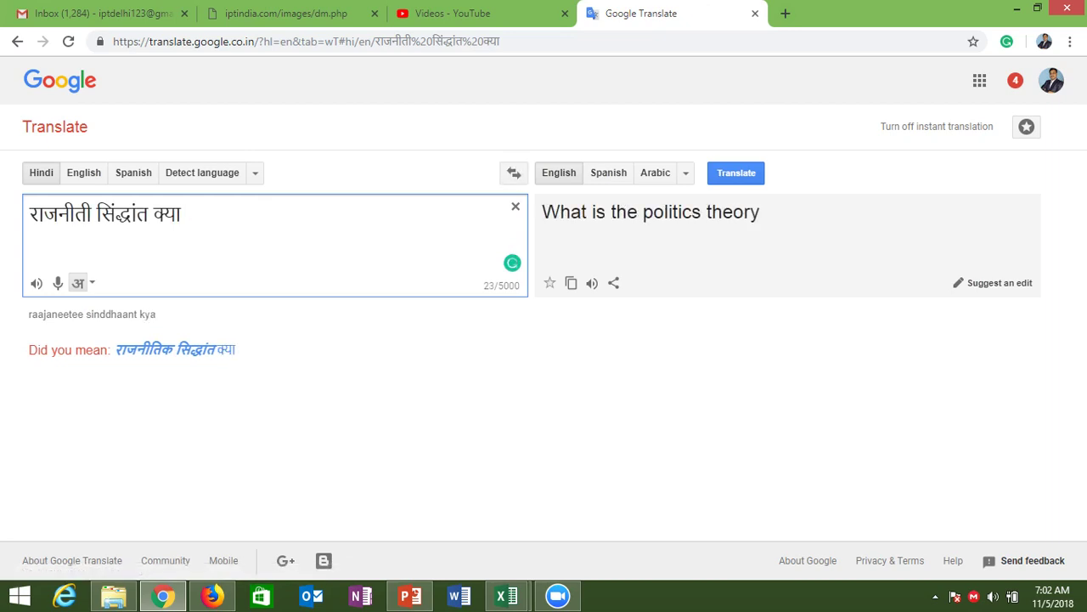
pyautogui.write('hai')
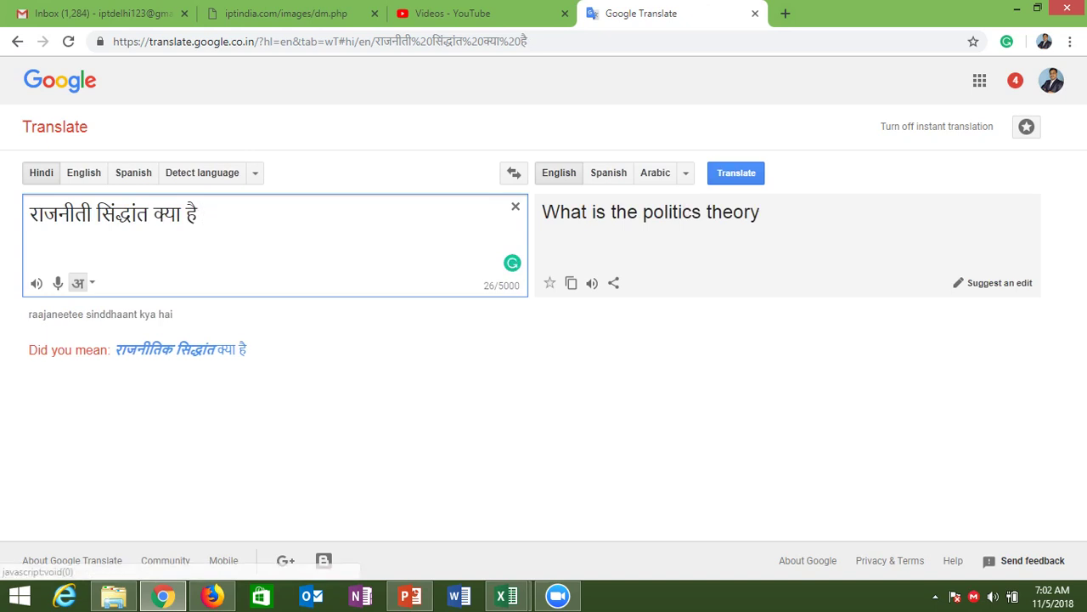
pyautogui.click(166, 349)
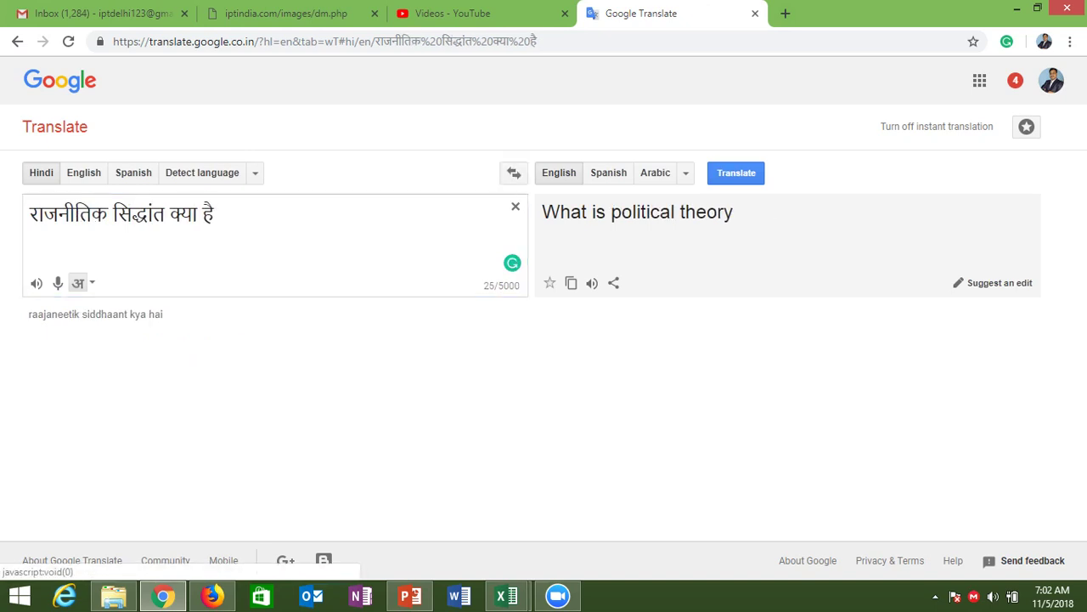
pyautogui.moveTo(216, 214); pyautogui.dragTo(29, 214)
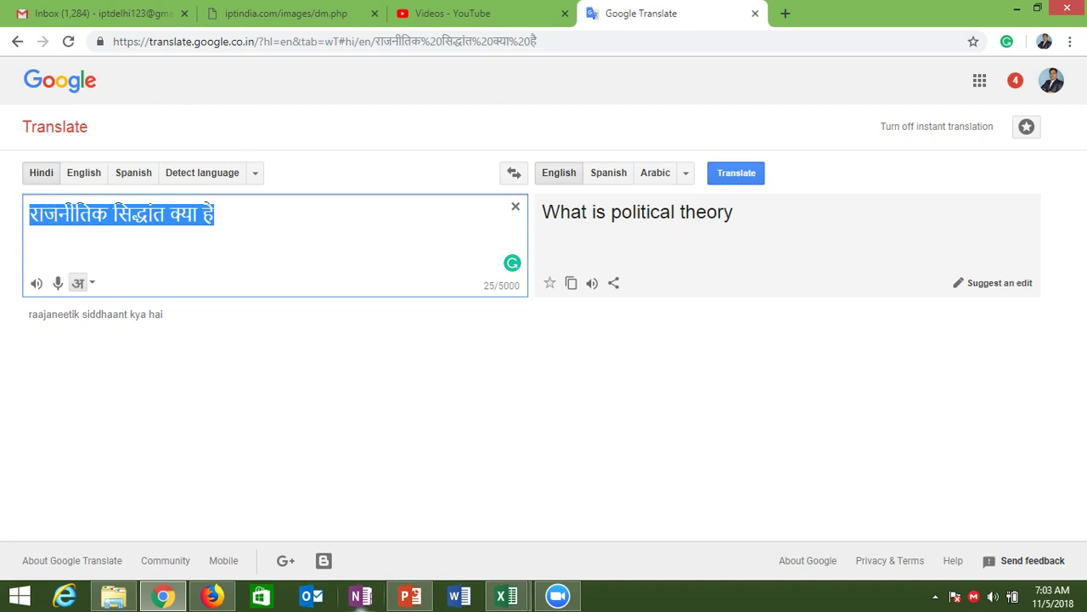
# - Paste राजनीतिक सिद्धांत क्या है into the Part -1 slide's bullet, then switch back to Chrome
pyautogui.click(410, 595)
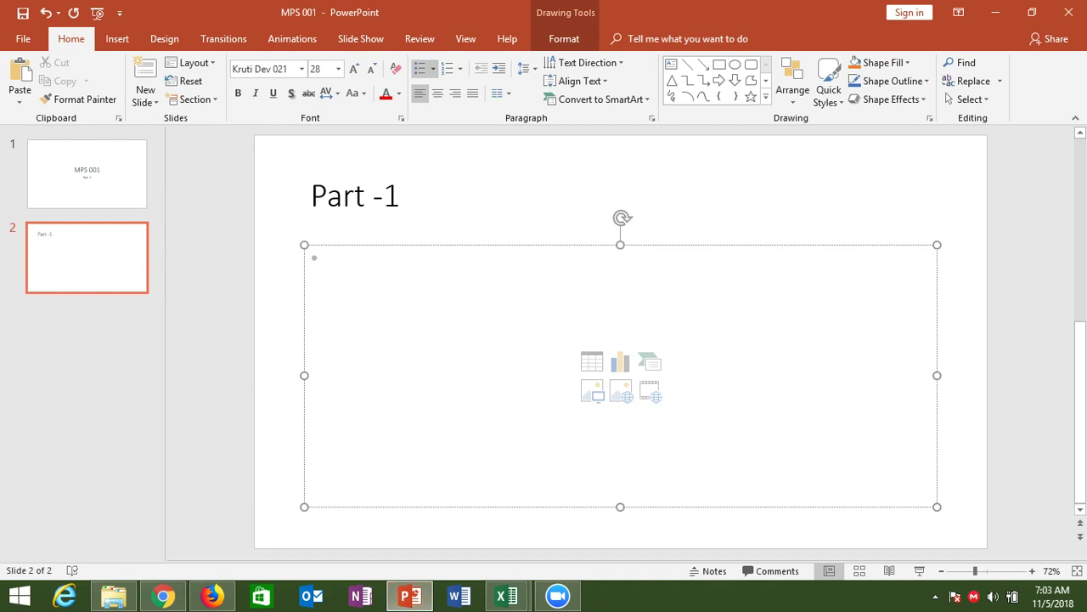
pyautogui.write('राजनीतिक सिद्धांत क्या है')
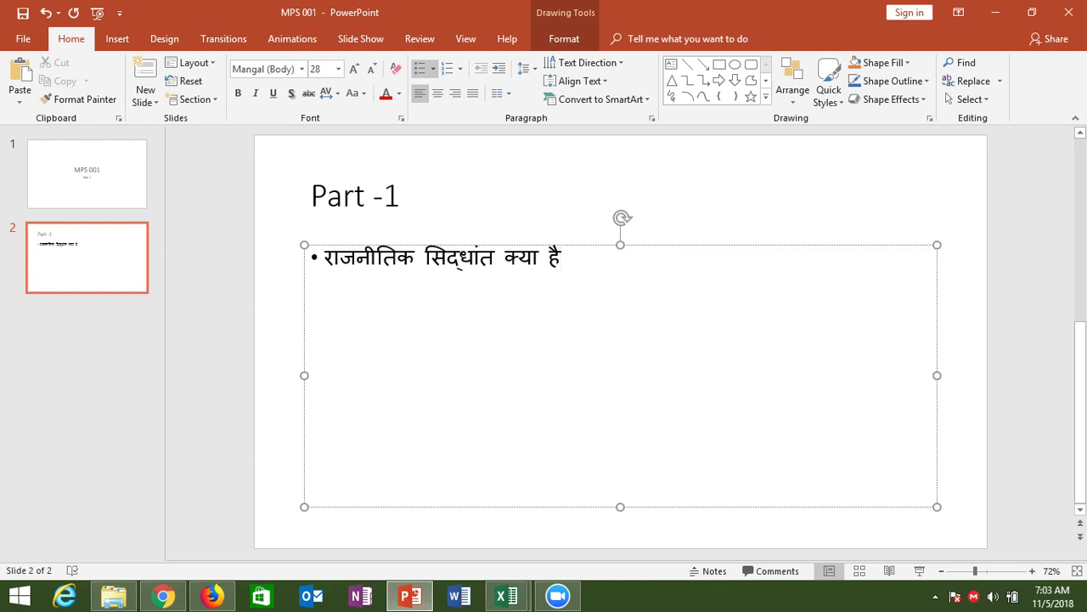
pyautogui.press('Escape')
pyautogui.press('Escape')
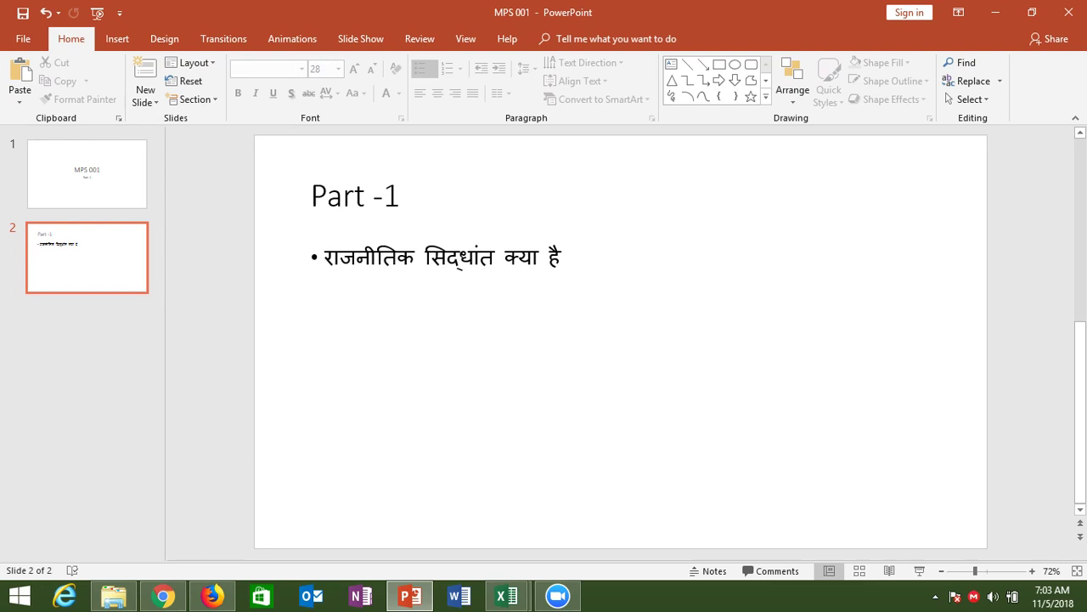
pyautogui.hotkey('alt', 'Tab')
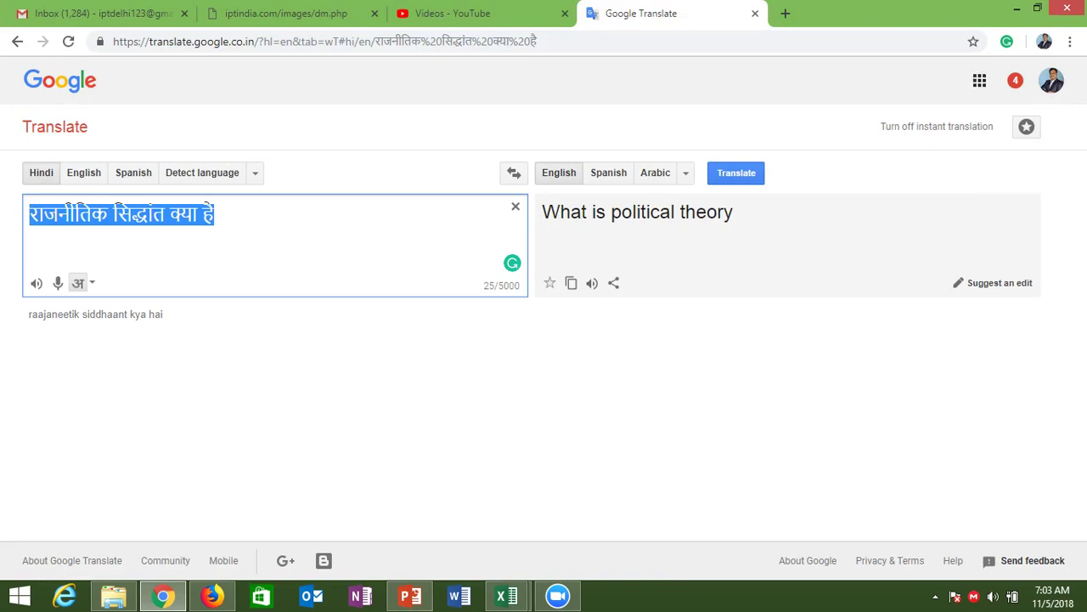
# - Open and close the Google apps panel, then switch back to the MPS 001 presentation
pyautogui.click(980, 80)
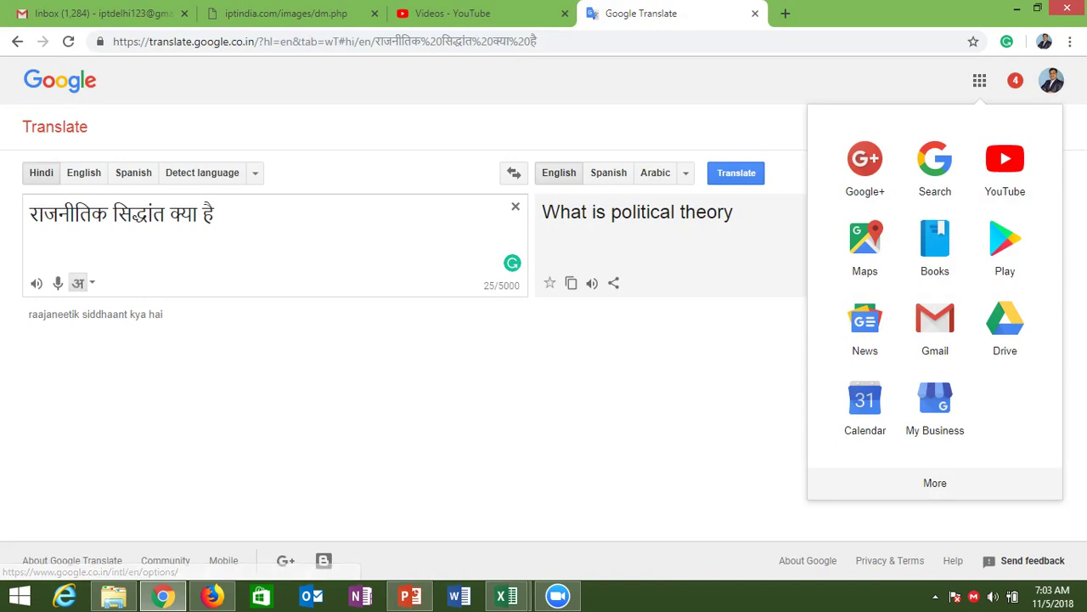
pyautogui.press('Escape')
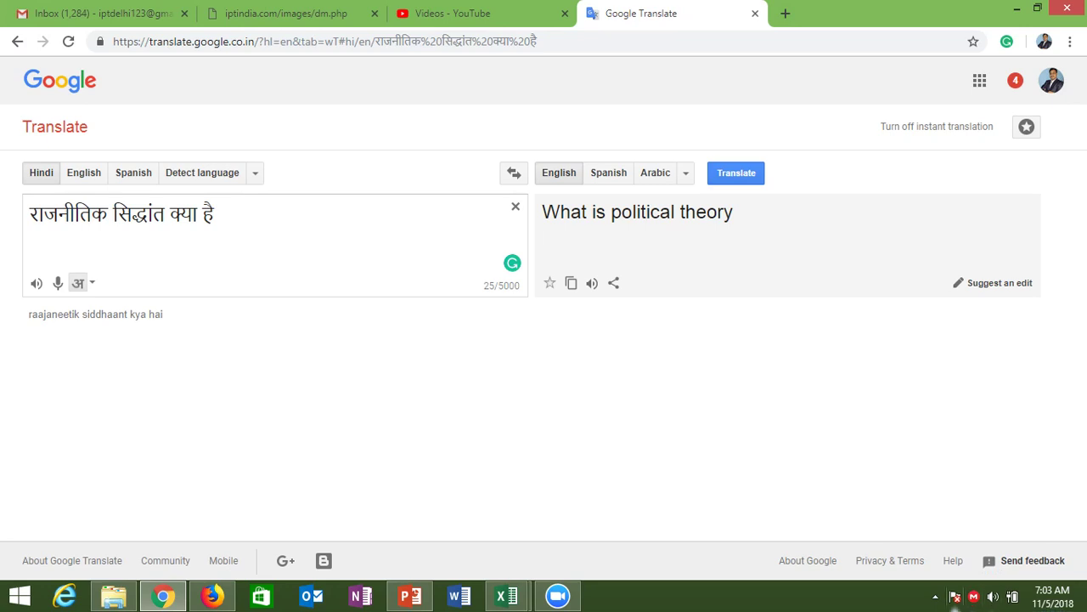
pyautogui.click(410, 595)
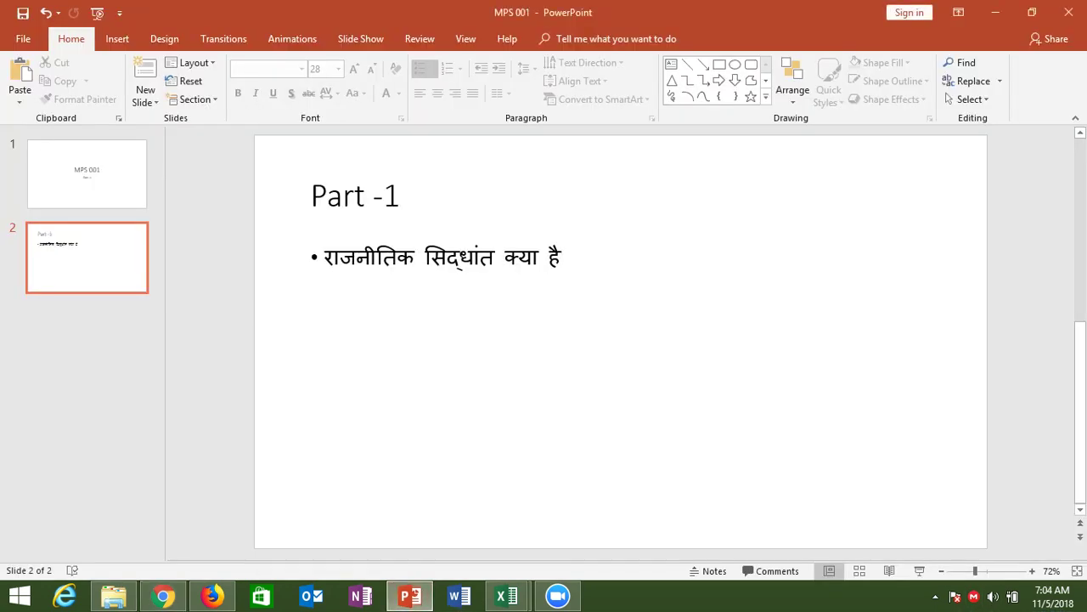
# - View the MPS 001 title slide, dismiss the New Slide layouts without adding one, and show the desktop
pyautogui.click(357, 256)
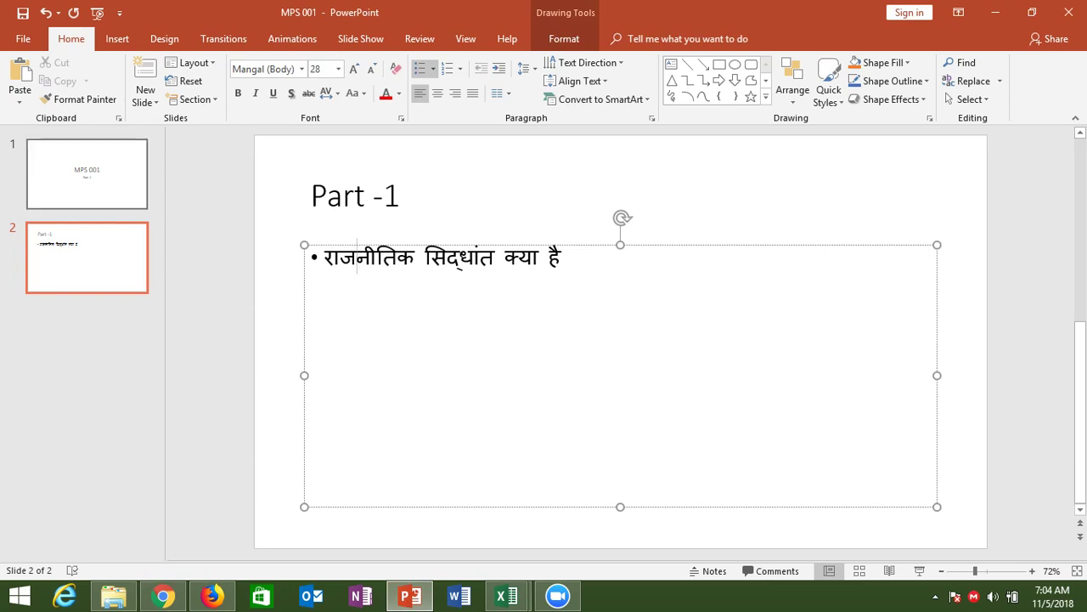
pyautogui.click(87, 174)
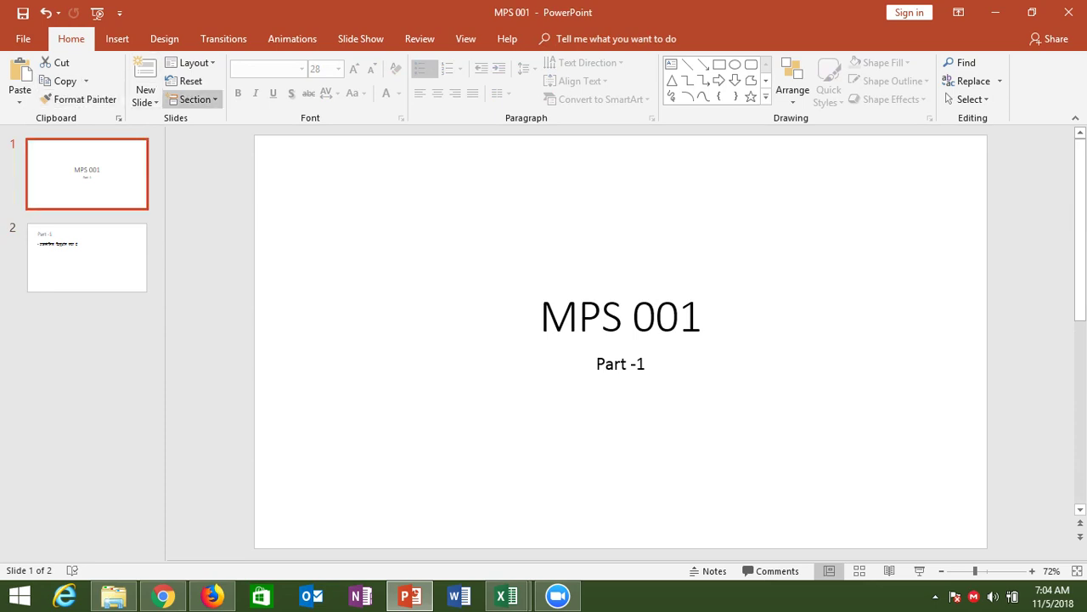
pyautogui.click(144, 100)
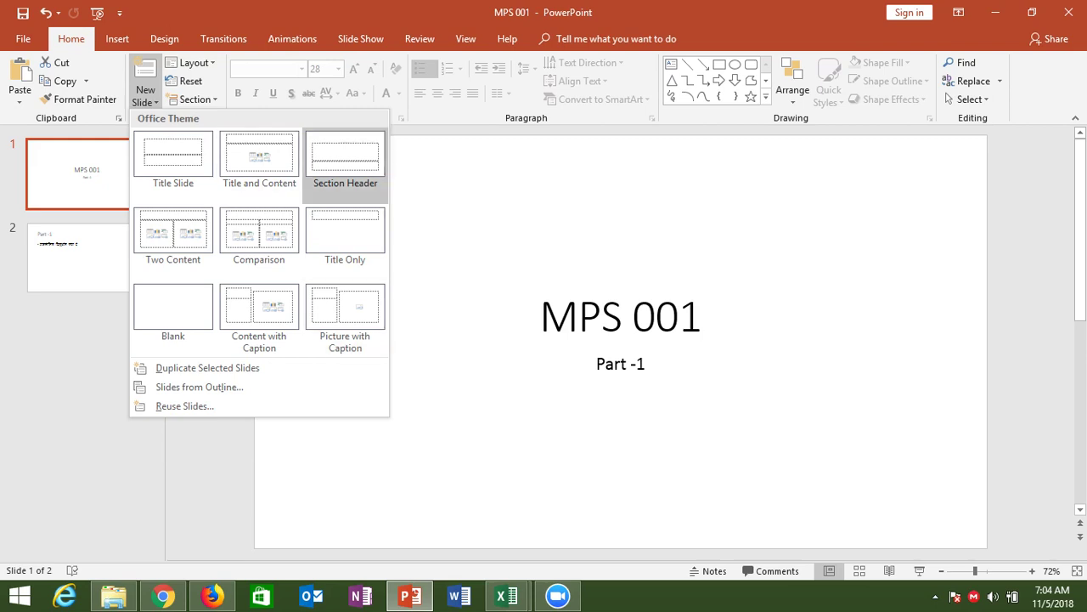
pyautogui.press('Escape')
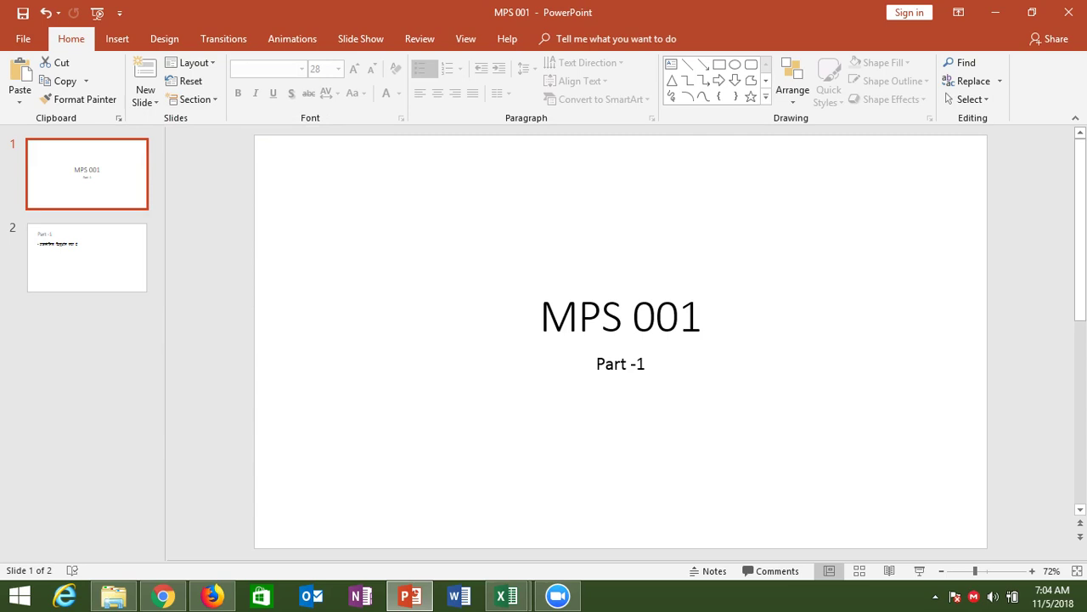
pyautogui.press('super+d')
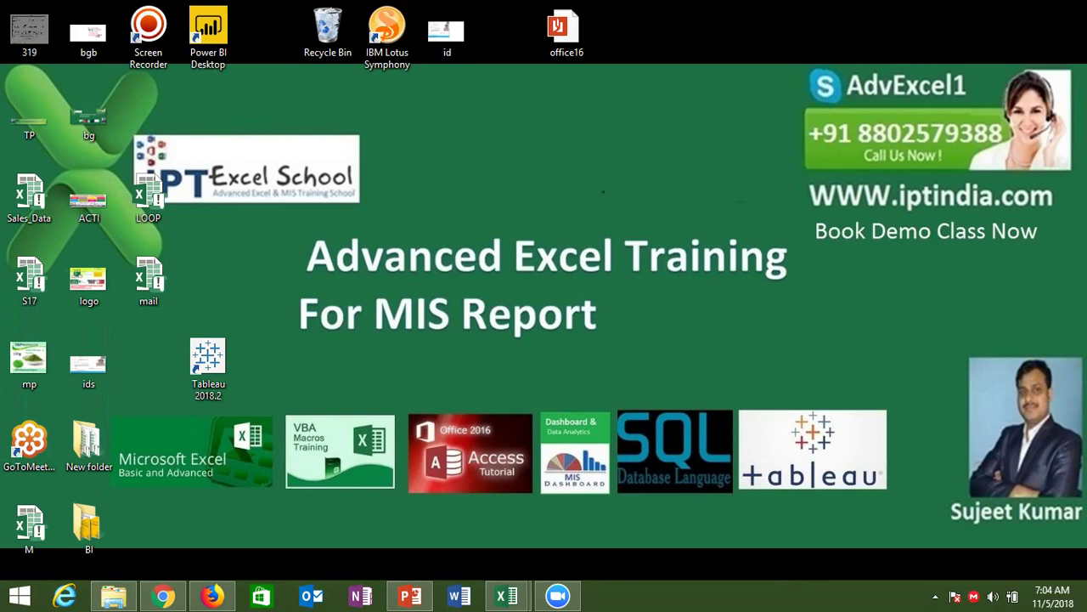
# - Open the ZD Soft Screen Recorder controls from the hidden tray icons
pyautogui.click(935, 597)
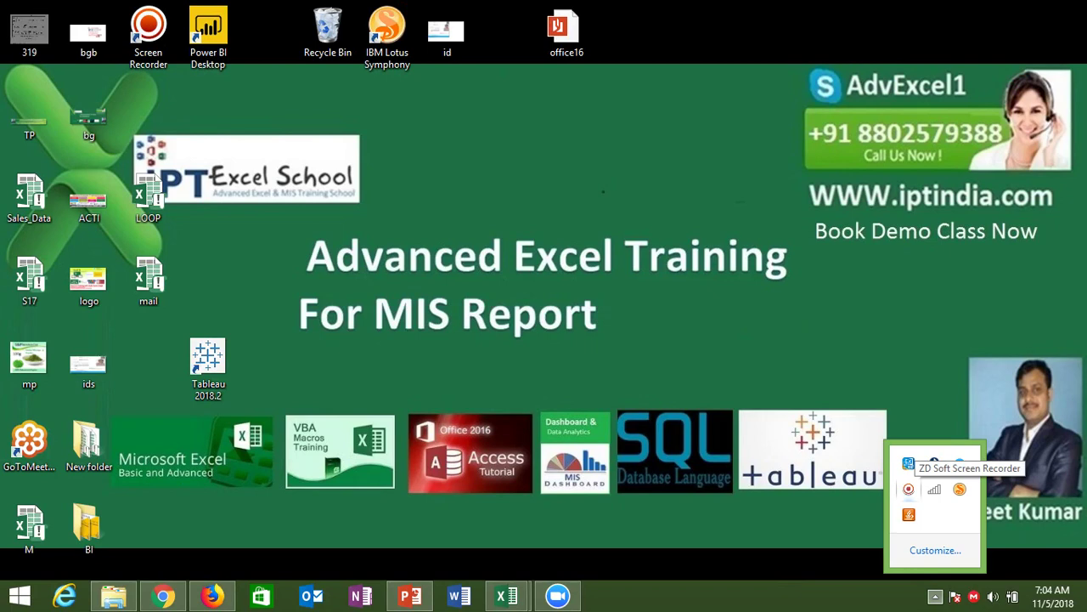
pyautogui.click(908, 489)
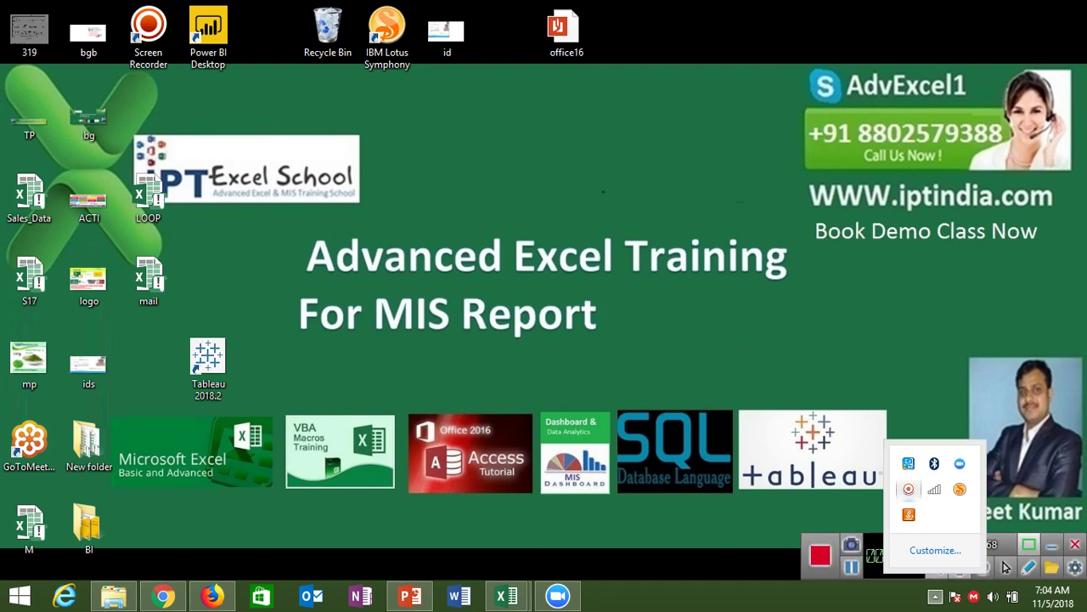